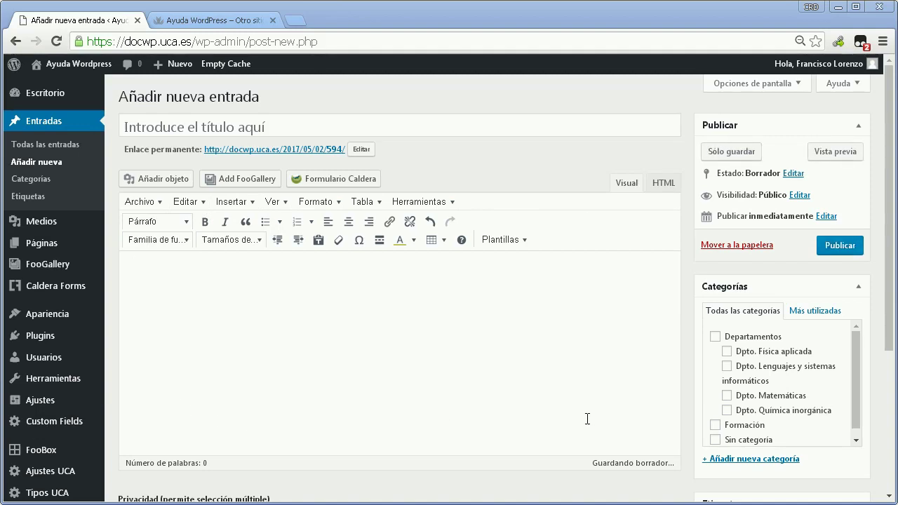
View the empty post body in the HTML editor and return to the Visual editor
{"action": "left_click", "coordinate": [660, 183]}
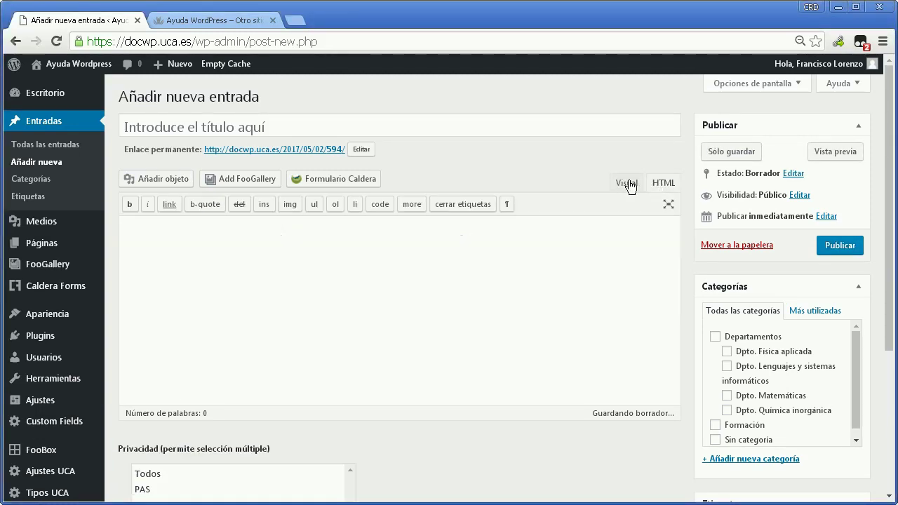
{"action": "left_click", "coordinate": [617, 191]}
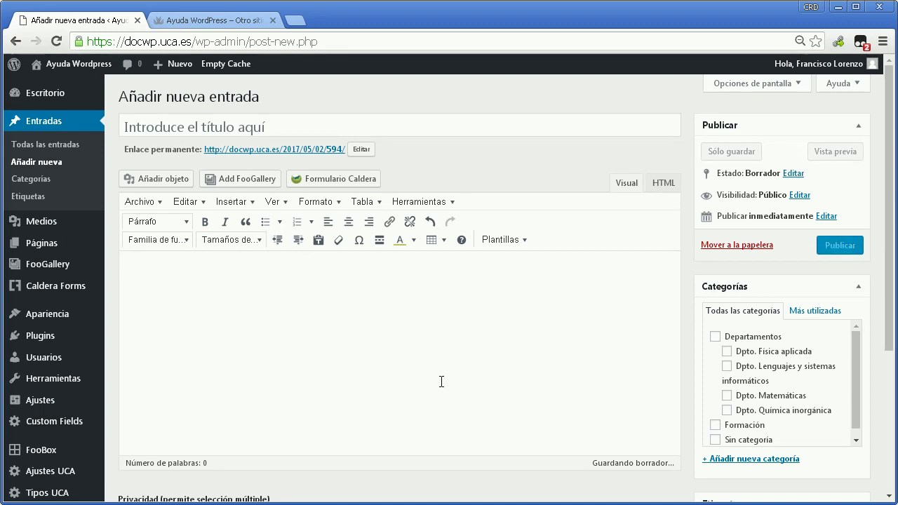
Examine the Presentación text on the docwp.uca.es site and return to the new post
{"action": "left_click", "coordinate": [218, 21]}
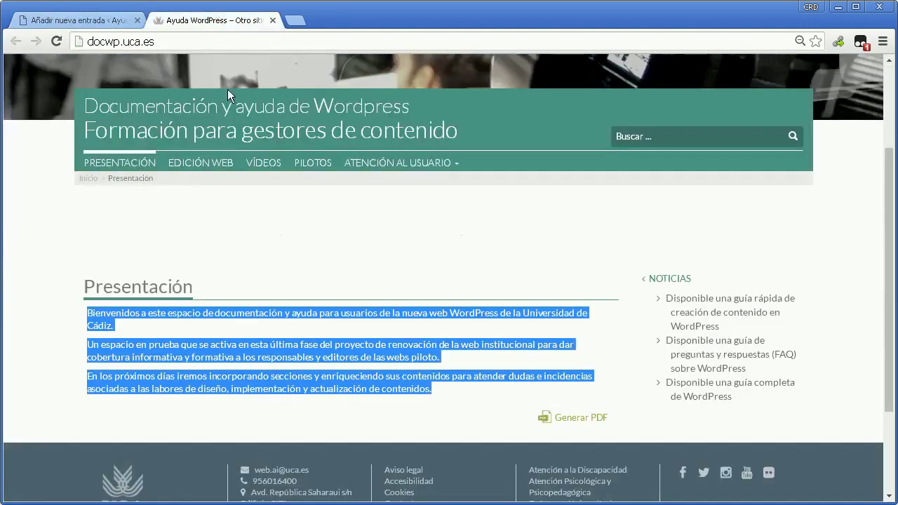
{"action": "left_click", "coordinate": [387, 282]}
{"action": "left_click_drag", "start_coordinate": [88, 317], "coordinate": [460, 390]}
{"action": "left_click", "coordinate": [462, 397]}
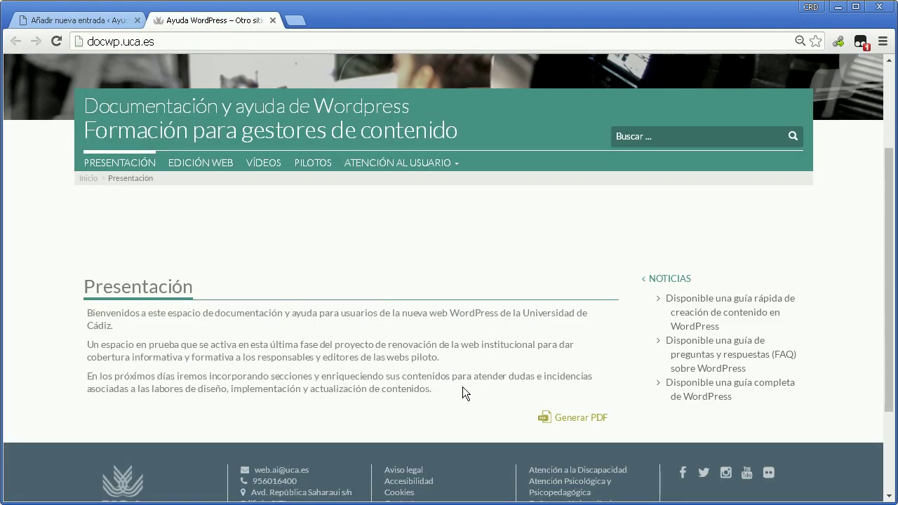
{"action": "left_click", "coordinate": [127, 26]}
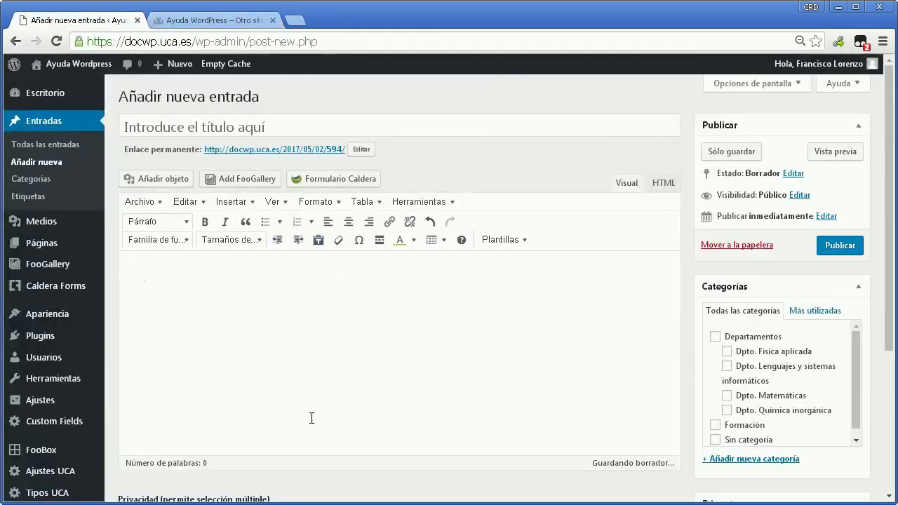
{"action": "left_click", "coordinate": [210, 20]}
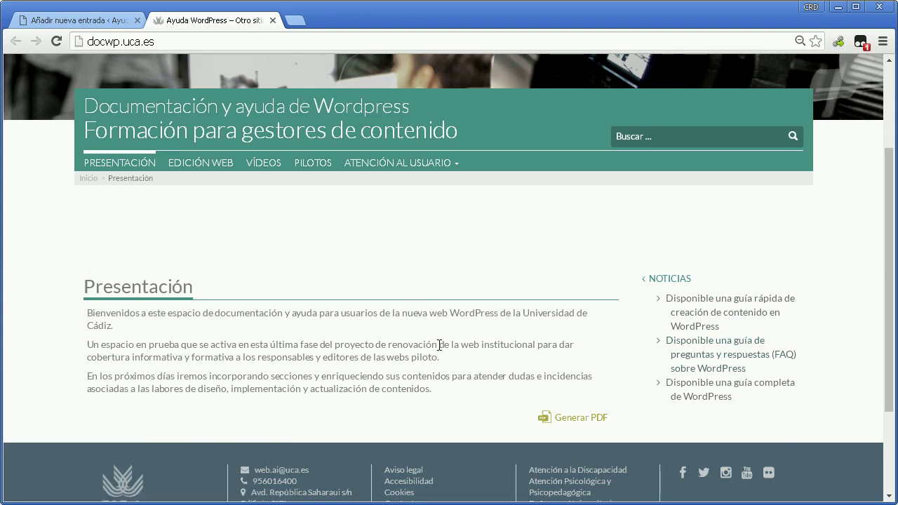
{"action": "key", "text": "ctrl+Tab"}
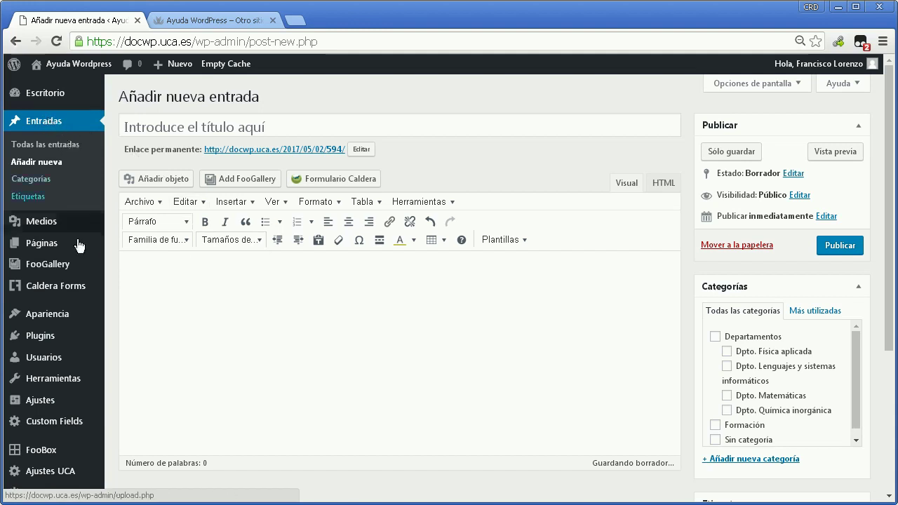
{"action": "scroll", "coordinate": [63, 421], "scroll_direction": "down", "scroll_amount": 1}
{"action": "mouse_move", "coordinate": [56, 464]}
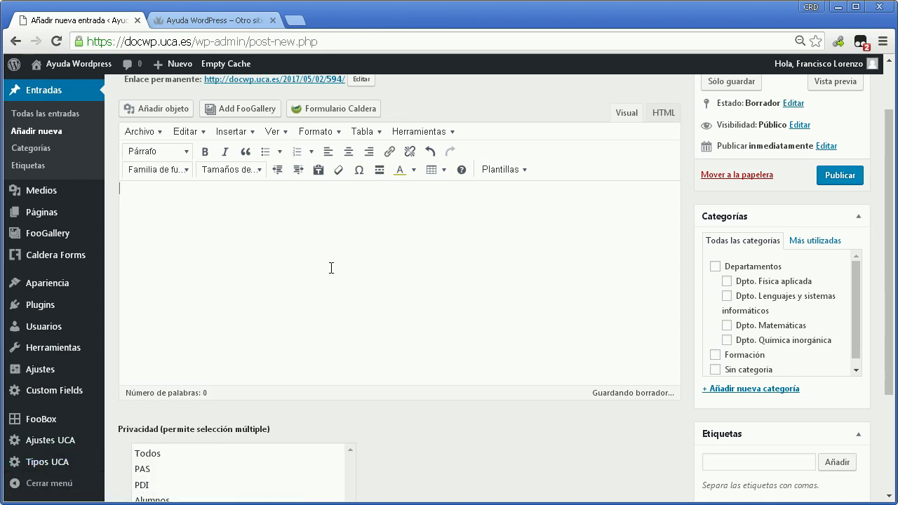
{"action": "scroll", "coordinate": [331, 268], "scroll_direction": "up", "scroll_amount": 1}
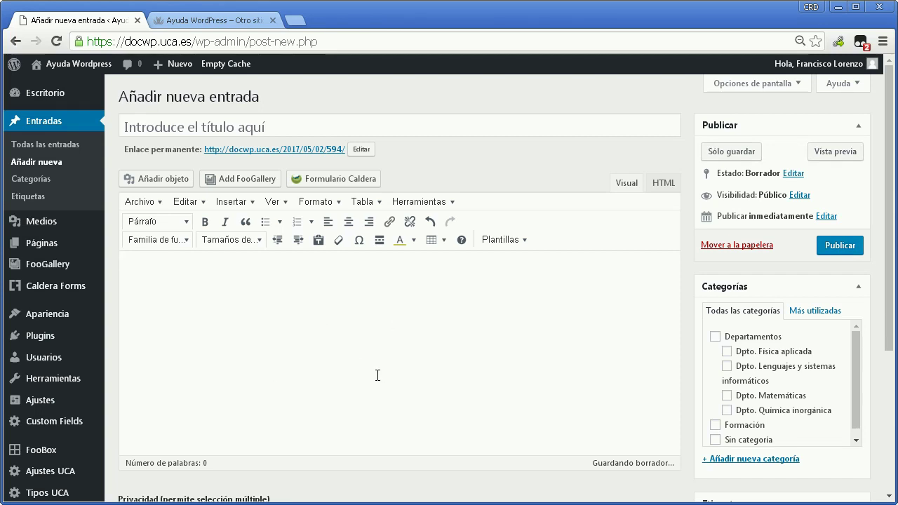
Copy the three Presentación paragraphs from the docwp.uca.es page and paste them into the new post's body
{"action": "left_click", "coordinate": [257, 21]}
{"action": "left_click_drag", "start_coordinate": [440, 390], "coordinate": [86, 318]}
{"action": "right_click", "coordinate": [112, 317]}
{"action": "left_click", "coordinate": [127, 325]}
{"action": "left_click", "coordinate": [80, 21]}
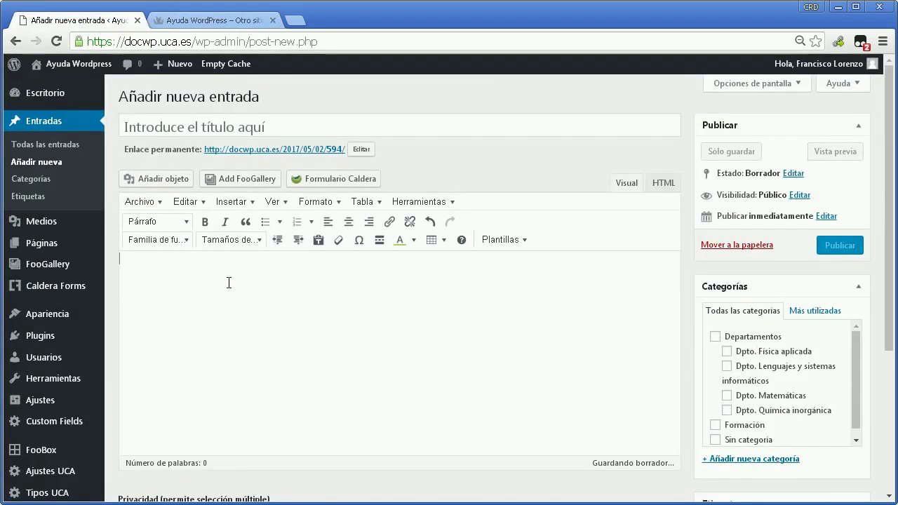
{"action": "type", "text": "Bienvenidos a este espacio de documentación y ayuda para usuarios de la nueva web WordPress de la Universidad de Cádiz Un espacio en prueba que se activa en esta última fase del proyecto de renovación de la web institucional para dar cobertura informativa y formativa a los responsables y editores de las webs piloto. En los próximos días iremos incorporando secciones y enriqueciendo sus contenidos para atender dudas e incidencias asociadas a las labores de diseño, implementación y actualización de contenidos."}
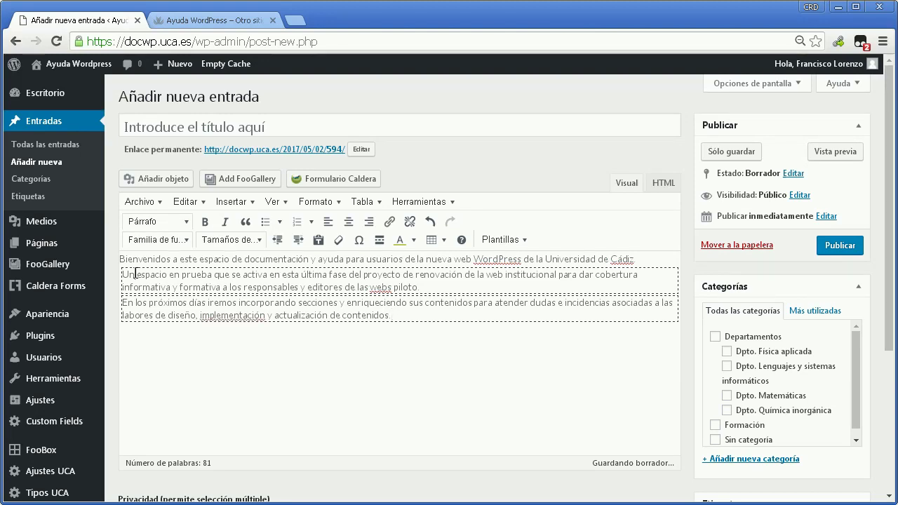
Examine how the first two pasted paragraphs are delimited by selecting each one's text
{"action": "left_click_drag", "start_coordinate": [128, 274], "coordinate": [423, 286]}
{"action": "left_click", "coordinate": [422, 286]}
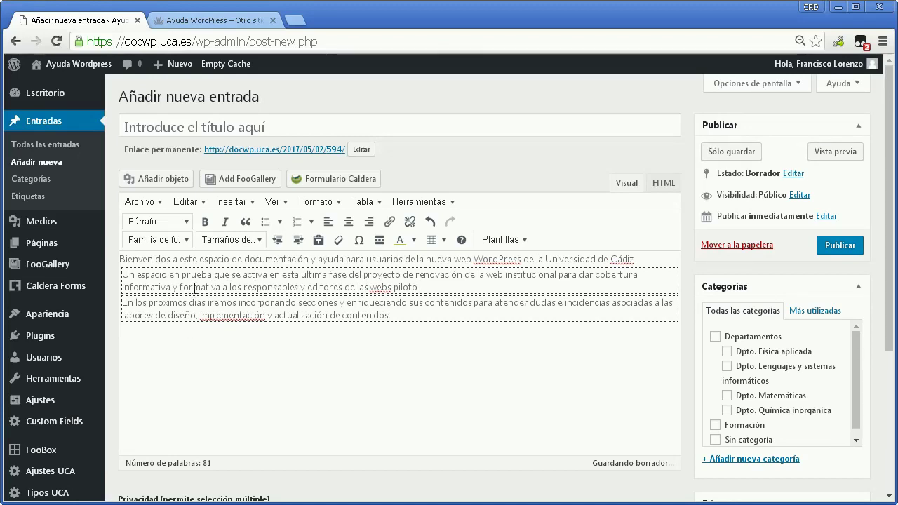
{"action": "left_click_drag", "start_coordinate": [121, 260], "coordinate": [632, 256]}
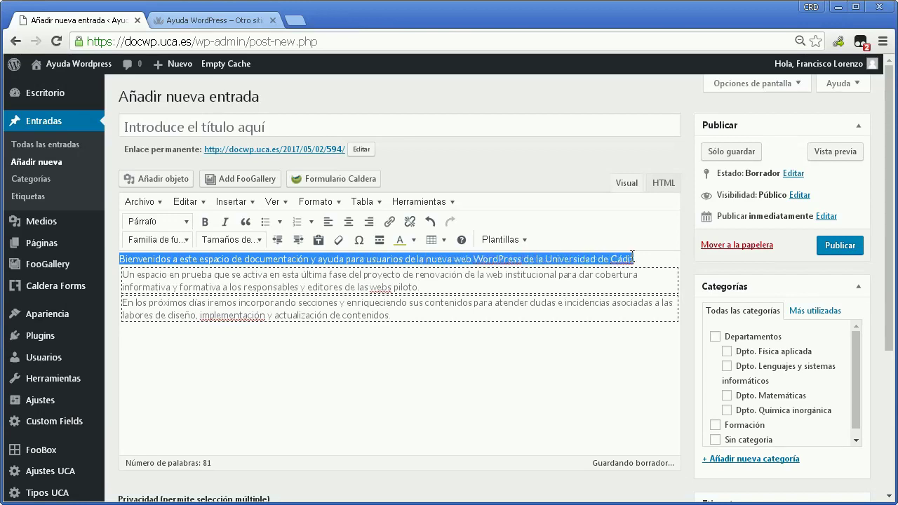
{"action": "left_click", "coordinate": [387, 393]}
{"action": "left_click_drag", "start_coordinate": [638, 260], "coordinate": [118, 257]}
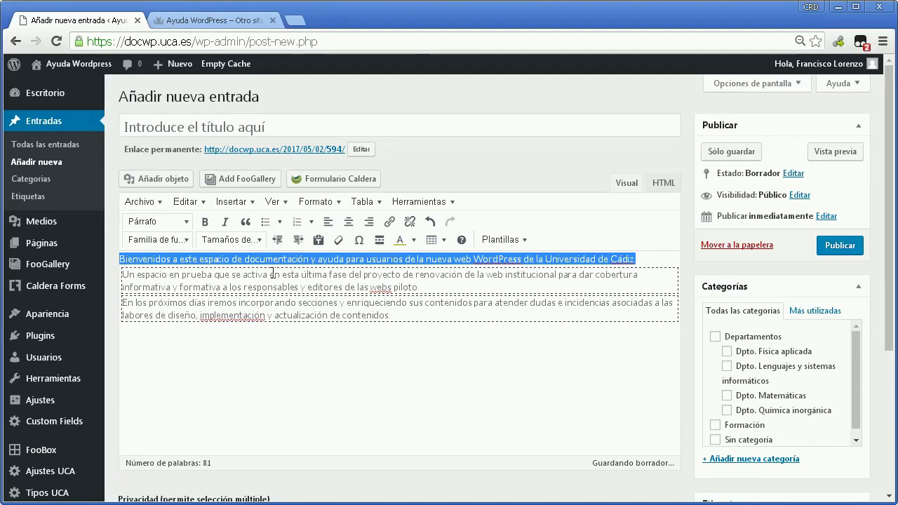
Try to turn the welcome line into its own paragraph with a line break, and undo the attempt
{"action": "left_click", "coordinate": [641, 260]}
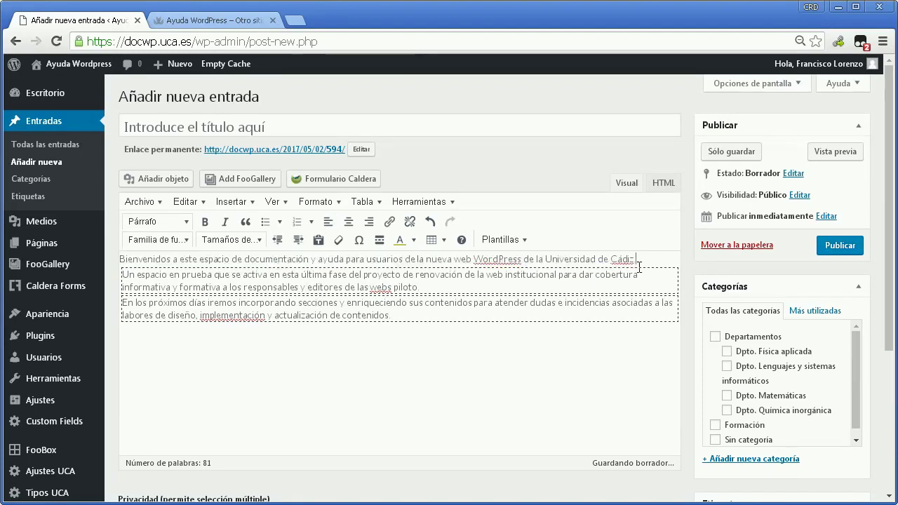
{"action": "key", "text": "Return"}
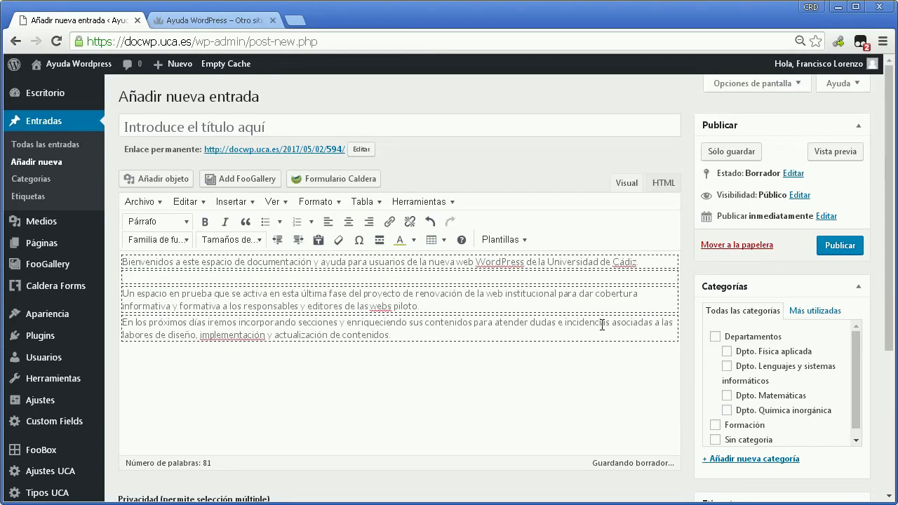
{"action": "key", "text": "BackSpace"}
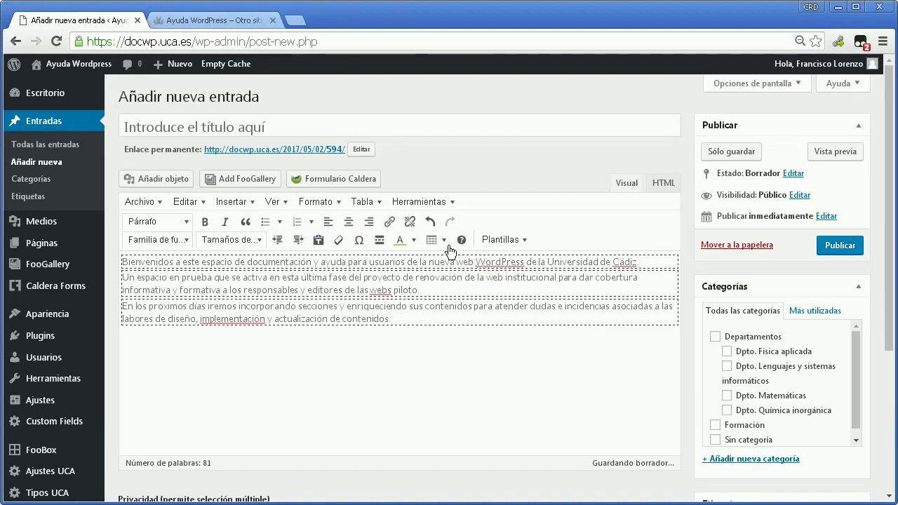
{"action": "left_click", "coordinate": [430, 221]}
{"action": "left_click", "coordinate": [430, 221]}
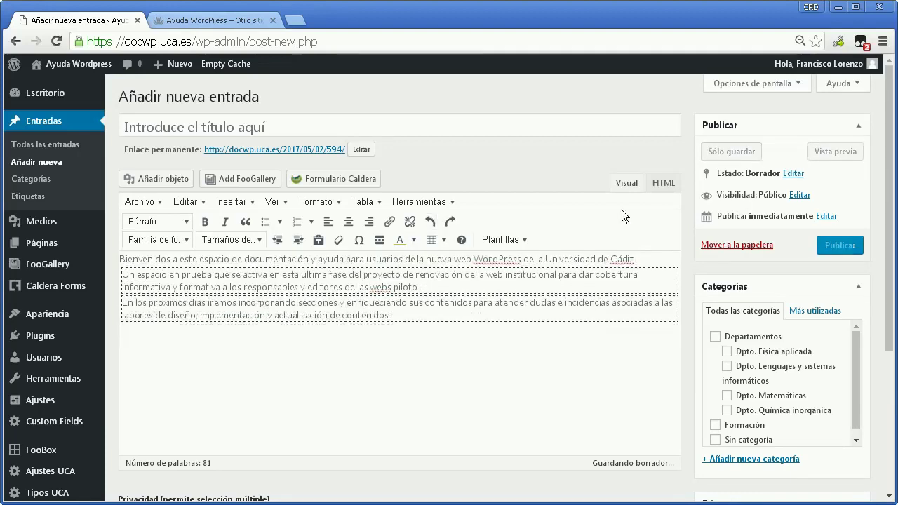
Check the pasted text's HTML code and, back in the Visual editor, split "Un espacio en prueba" from the welcome sentence into its own paragraph
{"action": "left_click", "coordinate": [665, 181]}
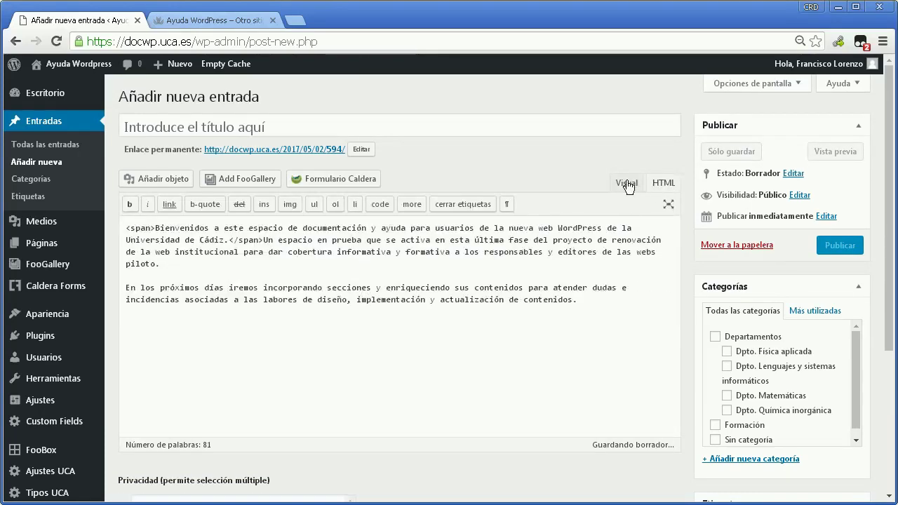
{"action": "left_click", "coordinate": [627, 183]}
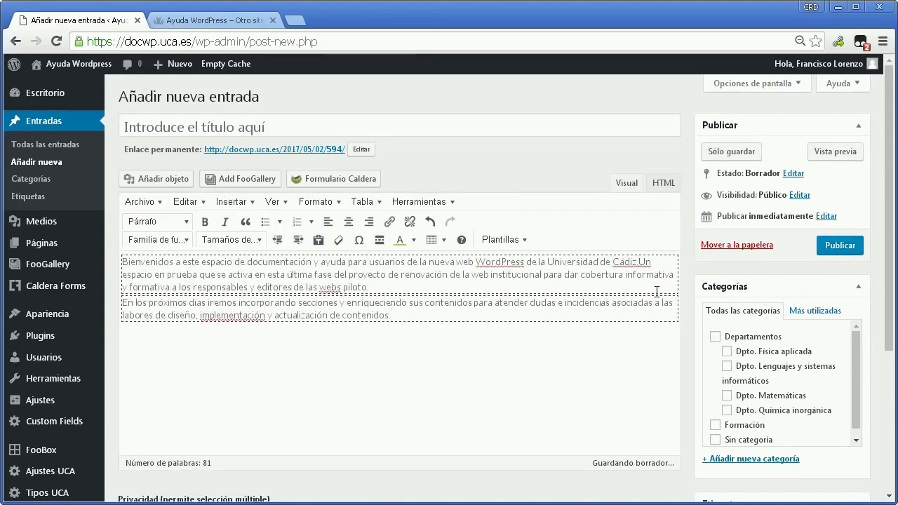
{"action": "key", "text": "Return"}
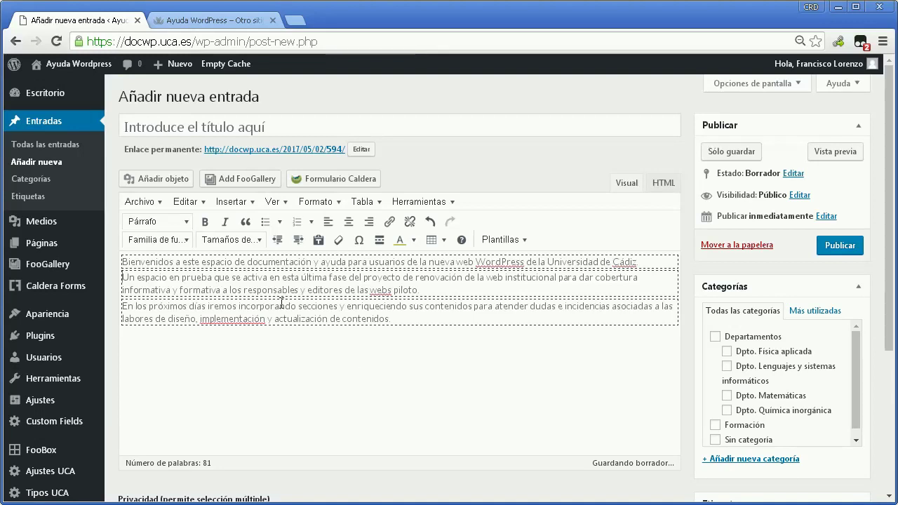
Try the Título 1, Título 3, Título 5 and Preformateado formats on the second paragraph and restore it to Párrafo
{"action": "left_click_drag", "start_coordinate": [421, 290], "coordinate": [358, 290]}
{"action": "triple_click", "coordinate": [319, 282]}
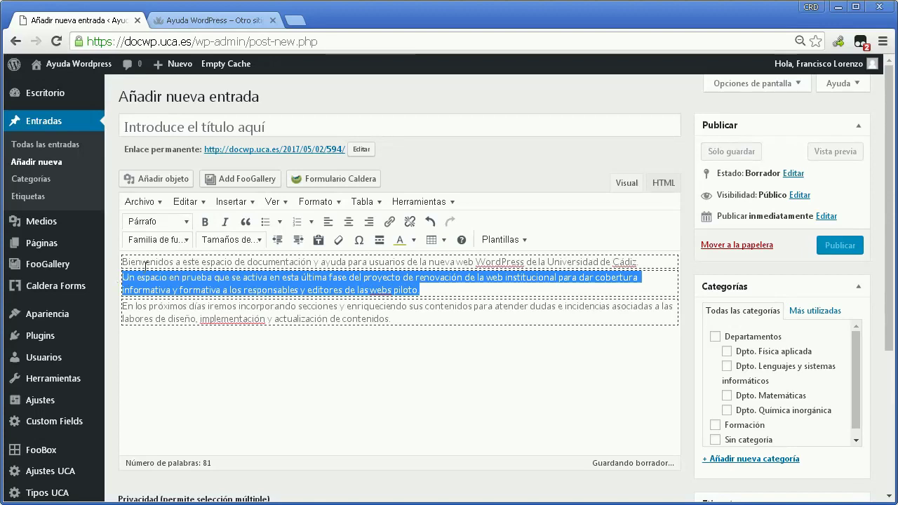
{"action": "left_click", "coordinate": [186, 223]}
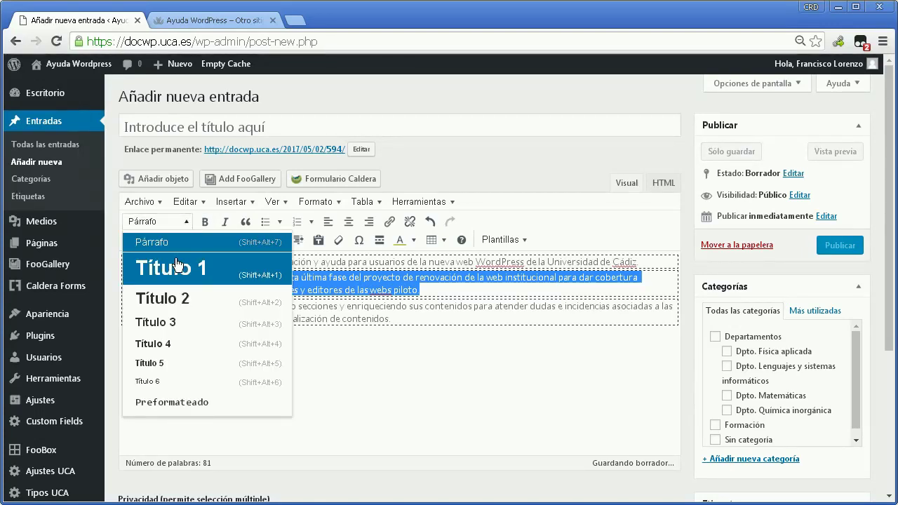
{"action": "left_click", "coordinate": [177, 267]}
{"action": "left_click", "coordinate": [185, 223]}
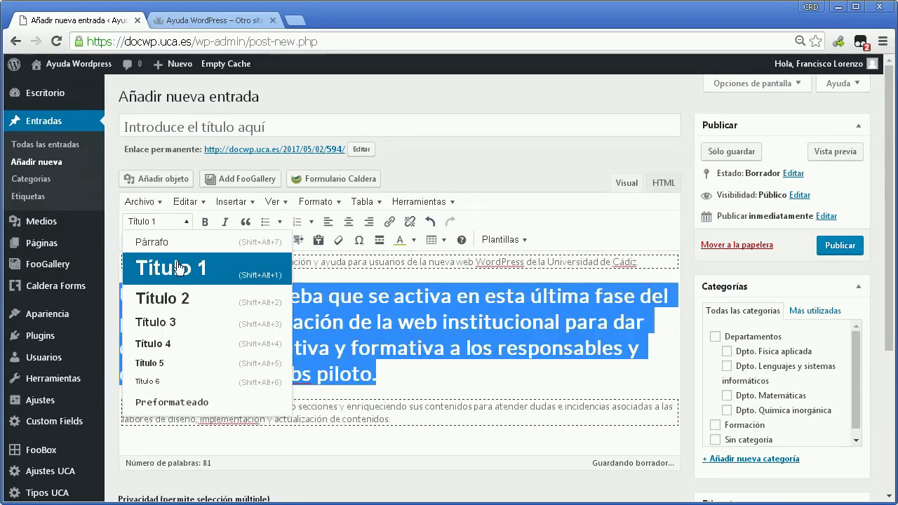
{"action": "left_click", "coordinate": [170, 322]}
{"action": "left_click", "coordinate": [188, 225]}
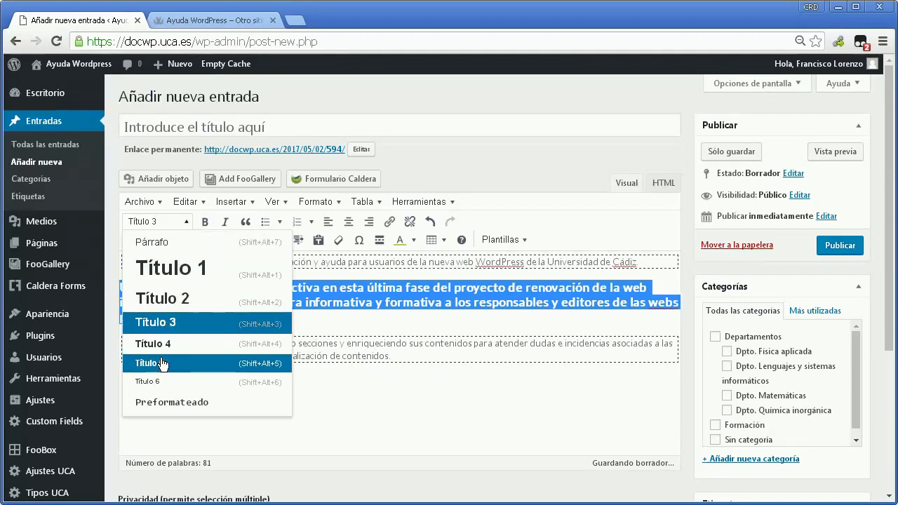
{"action": "left_click", "coordinate": [165, 360]}
{"action": "left_click", "coordinate": [184, 224]}
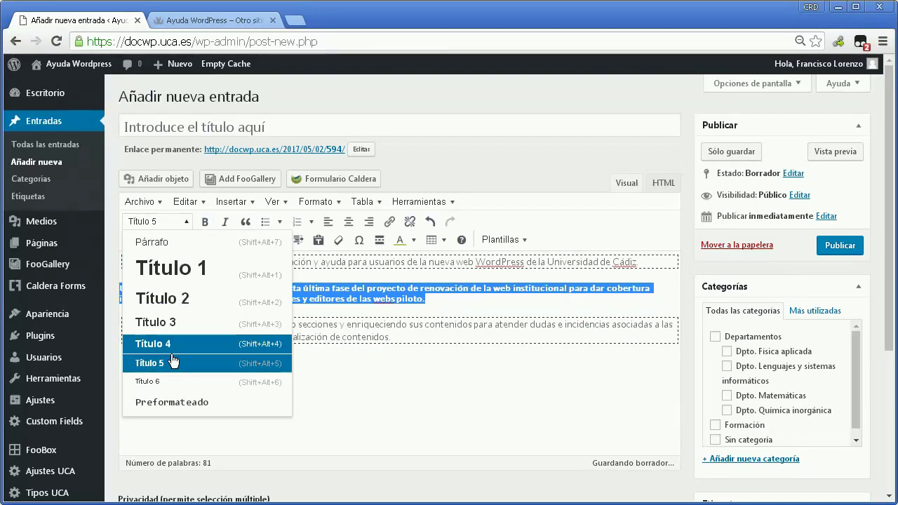
{"action": "left_click", "coordinate": [170, 400]}
{"action": "left_click", "coordinate": [184, 225]}
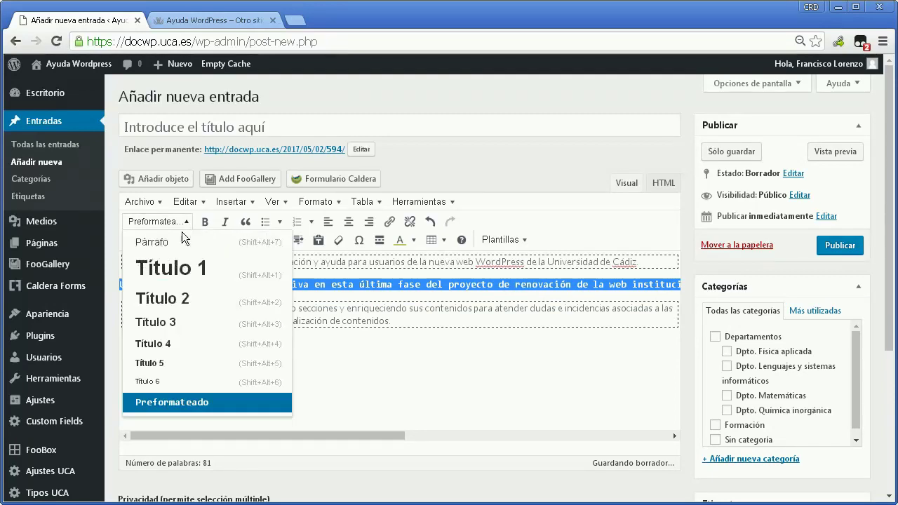
{"action": "left_click", "coordinate": [172, 247]}
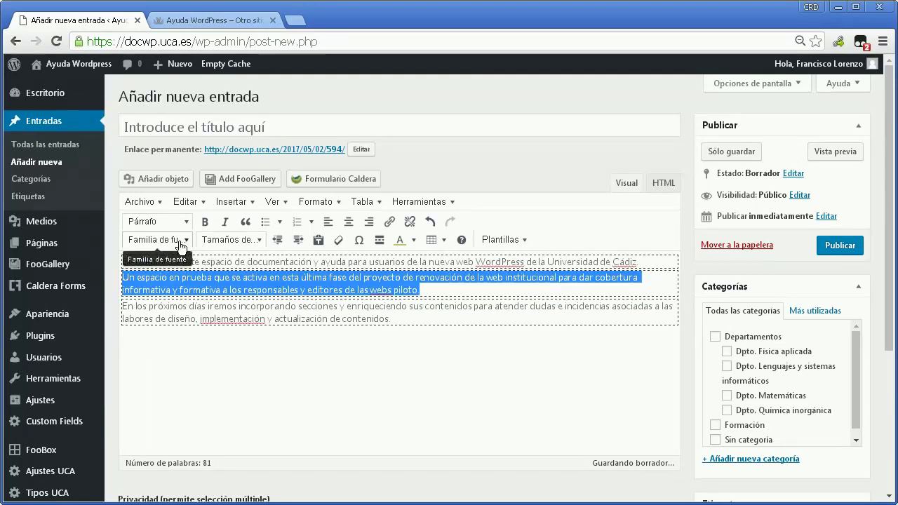
Try the Lato font on the second paragraph and Courier New after the word "Bienvenidos"
{"action": "left_click", "coordinate": [171, 245]}
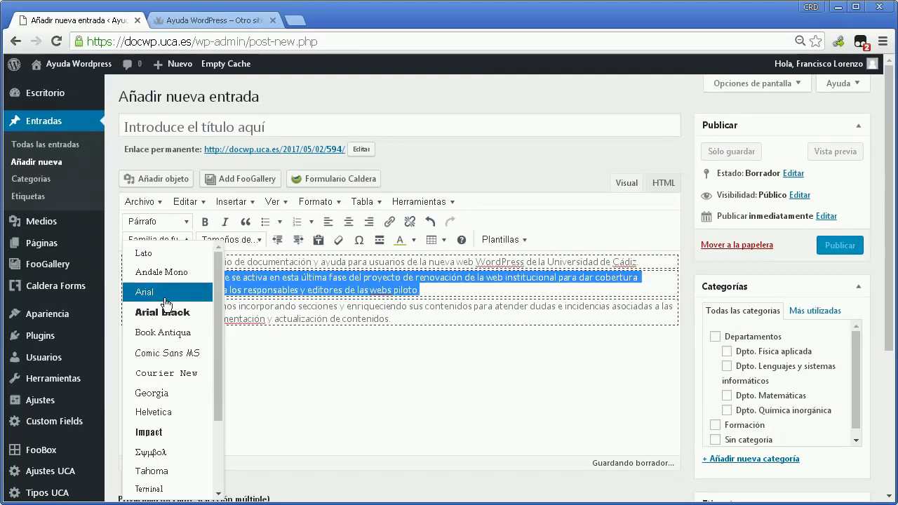
{"action": "left_click", "coordinate": [164, 255]}
{"action": "left_click", "coordinate": [170, 259]}
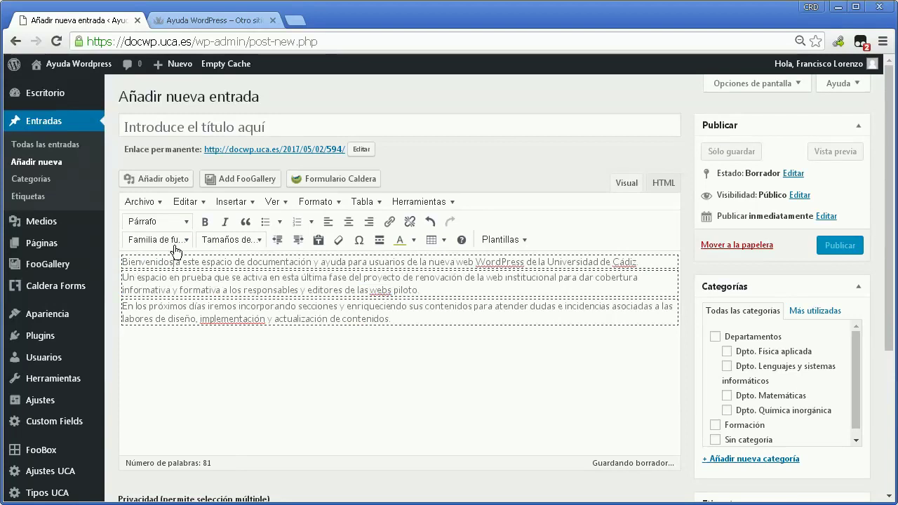
{"action": "left_click", "coordinate": [171, 242]}
{"action": "left_click", "coordinate": [167, 379]}
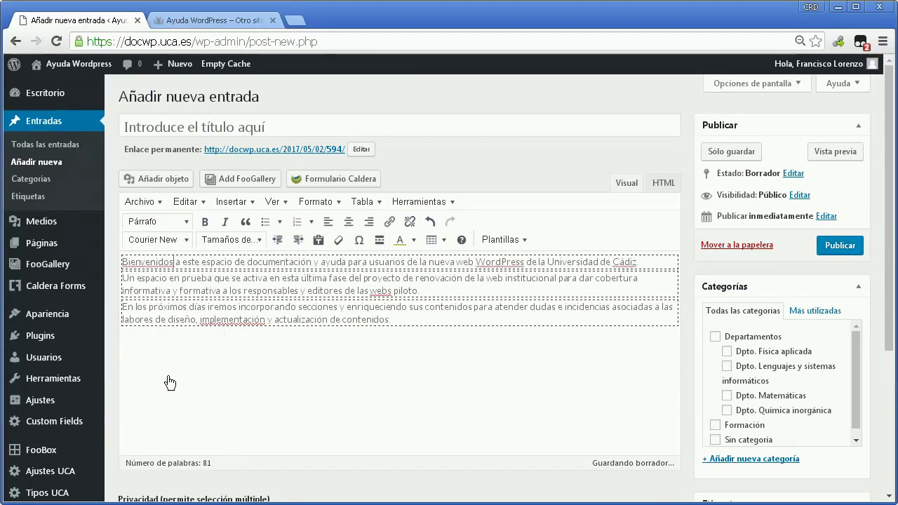
Set the second paragraph's font to Georgia at 18pt
{"action": "left_click_drag", "start_coordinate": [420, 290], "coordinate": [122, 277]}
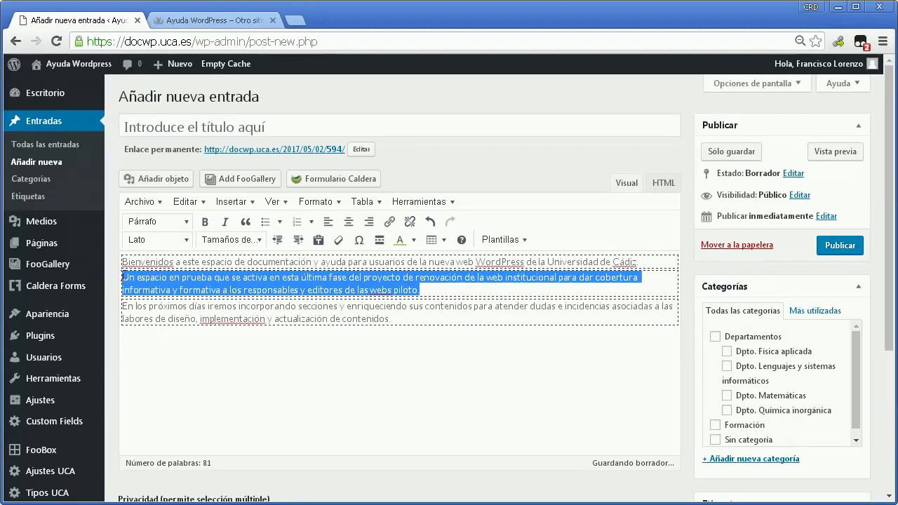
{"action": "left_click", "coordinate": [185, 240]}
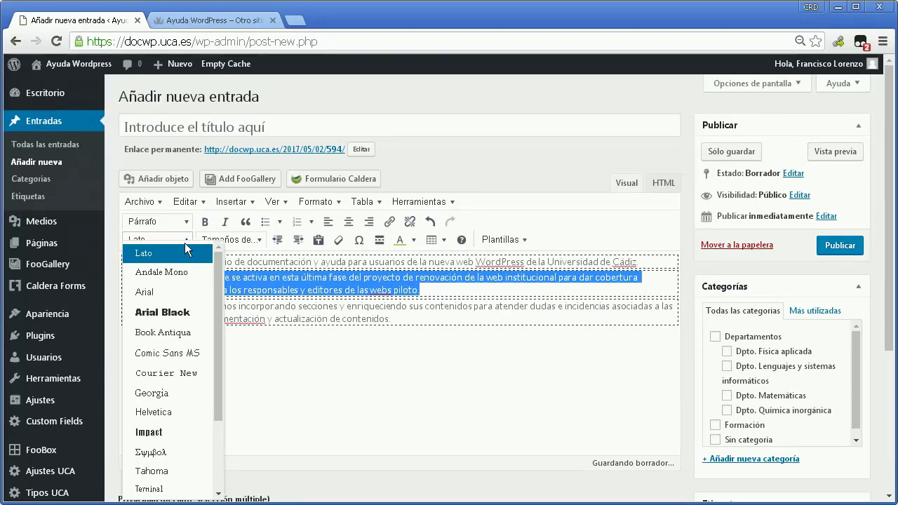
{"action": "left_click", "coordinate": [159, 394]}
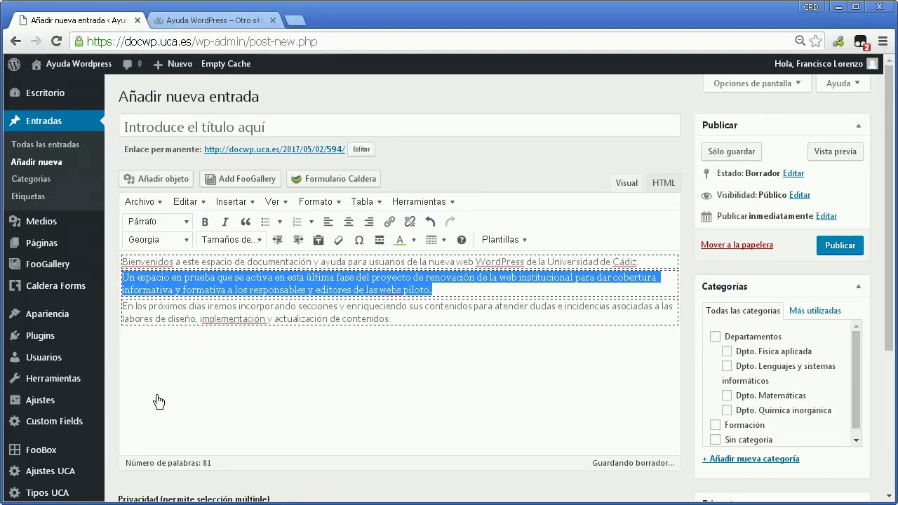
{"action": "left_click", "coordinate": [255, 241]}
{"action": "left_click", "coordinate": [226, 359]}
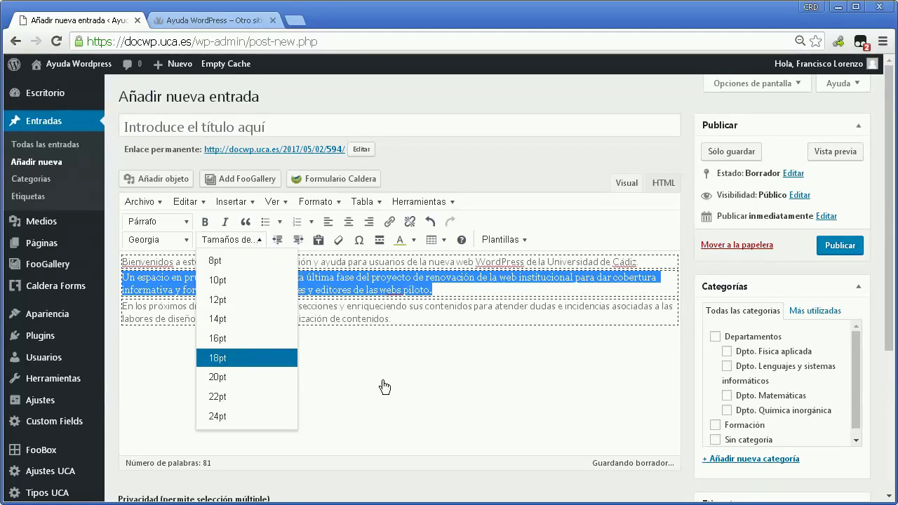
Try bold, italic and blockquote formatting on the second paragraph and remove all three again
{"action": "left_click", "coordinate": [205, 222]}
{"action": "left_click", "coordinate": [225, 223]}
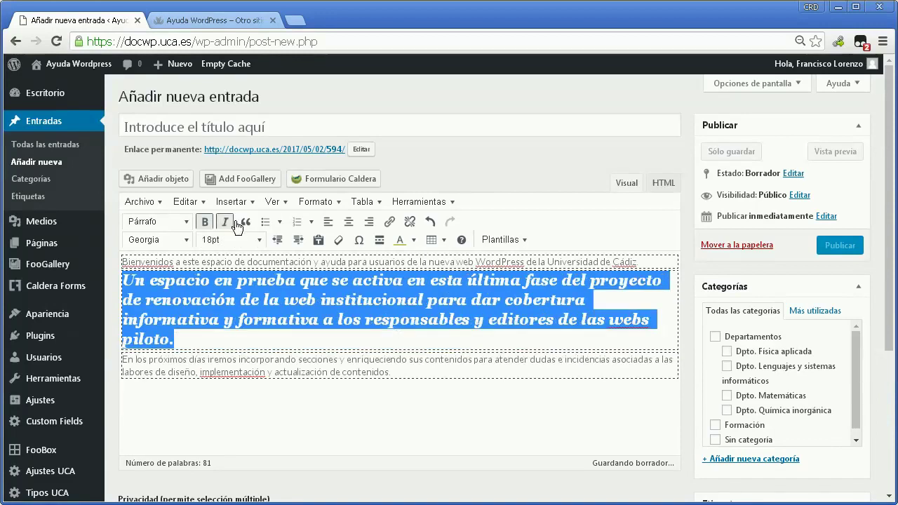
{"action": "left_click", "coordinate": [245, 223]}
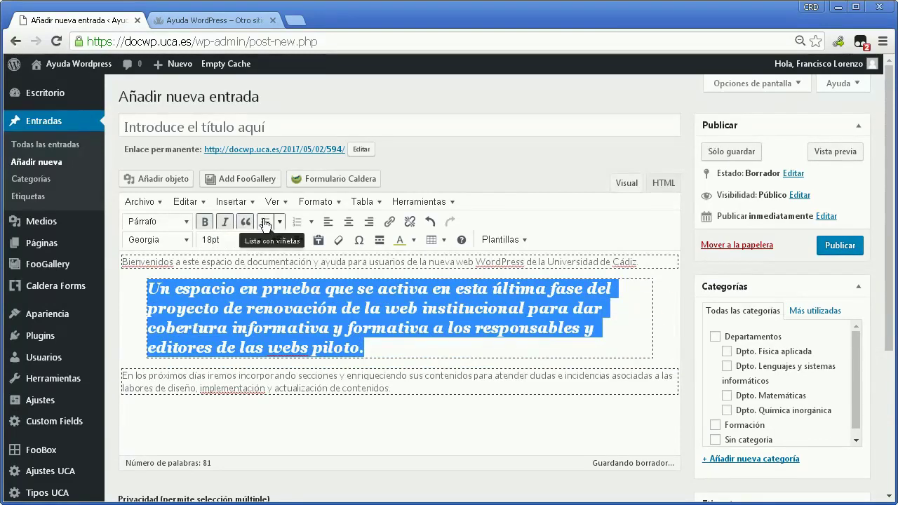
{"action": "left_click", "coordinate": [245, 222]}
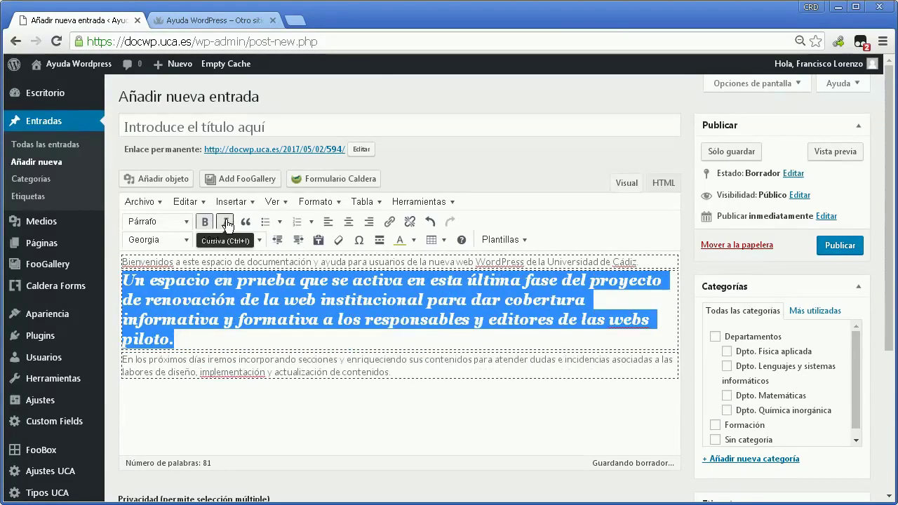
{"action": "left_click", "coordinate": [224, 221]}
{"action": "left_click", "coordinate": [204, 221]}
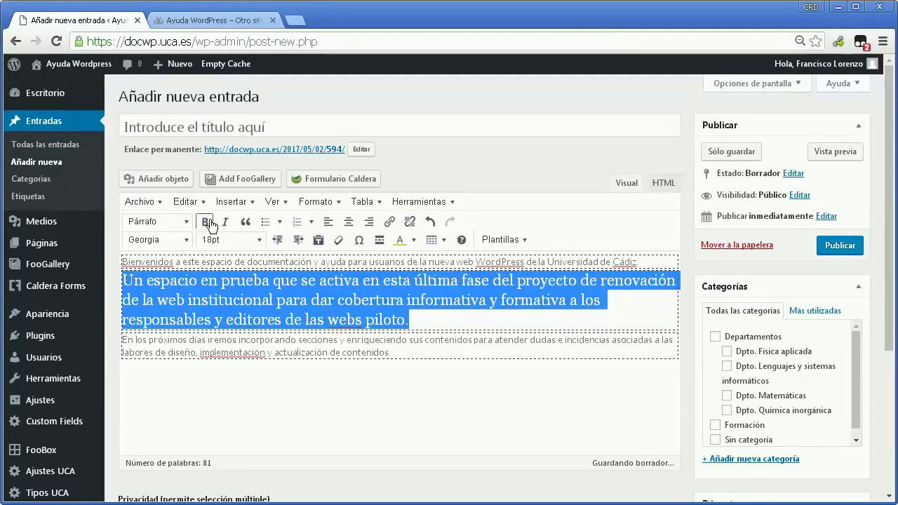
{"action": "left_click", "coordinate": [270, 299]}
Try a bulleted list and a numbered list on all three paragraphs, and remove the list formatting
{"action": "left_click_drag", "start_coordinate": [391, 352], "coordinate": [122, 261]}
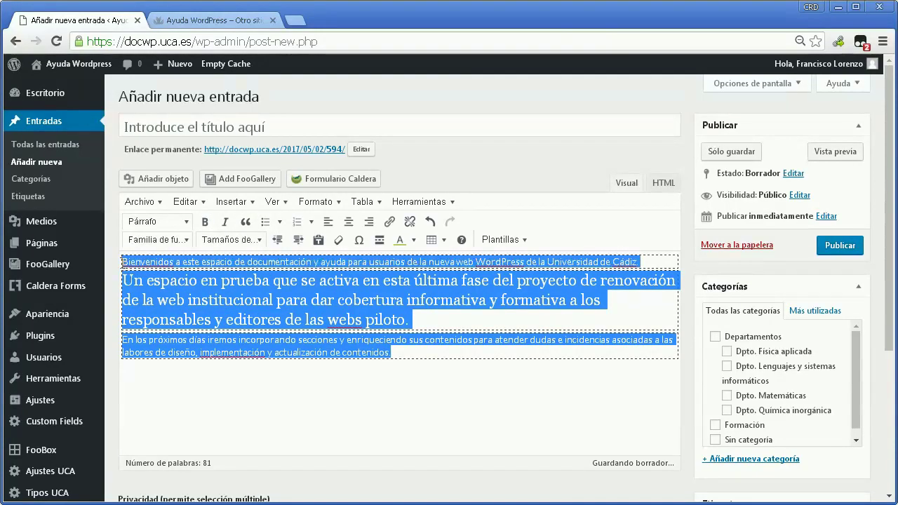
{"action": "left_click", "coordinate": [266, 223]}
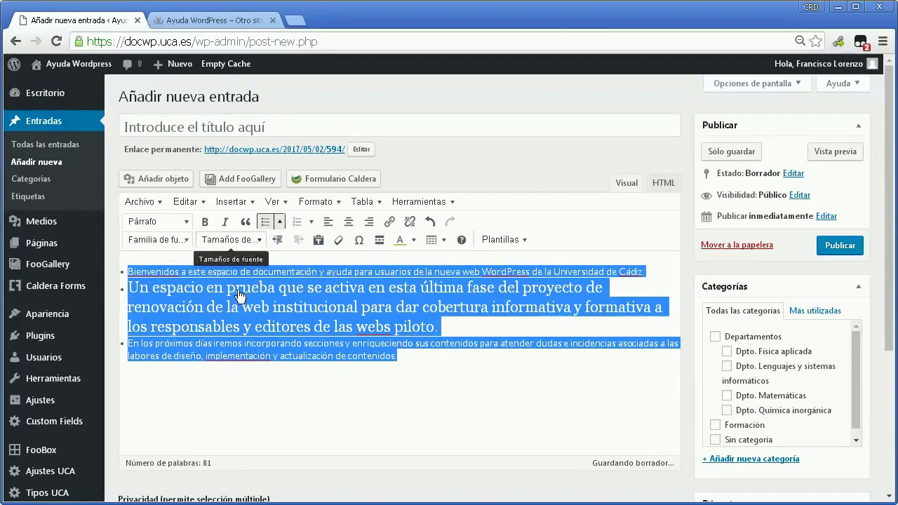
{"action": "left_click", "coordinate": [297, 222]}
{"action": "left_click", "coordinate": [297, 222]}
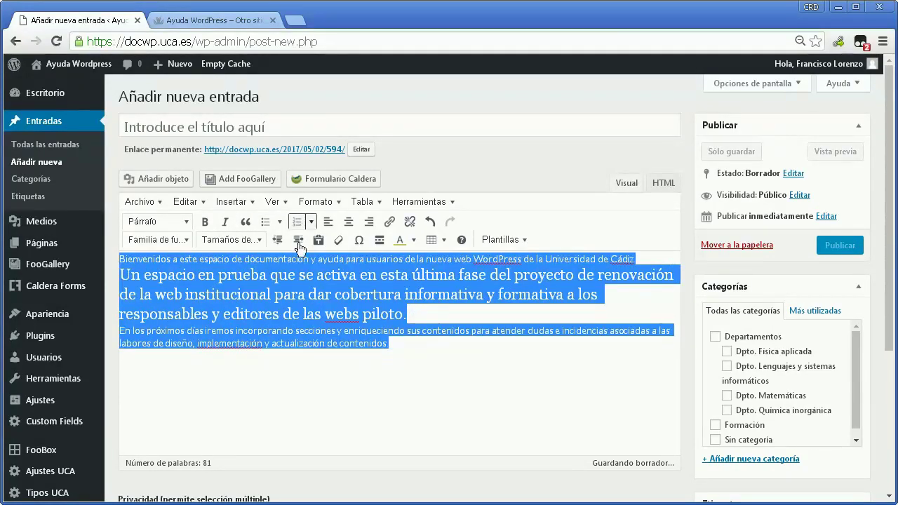
{"action": "left_click", "coordinate": [262, 343]}
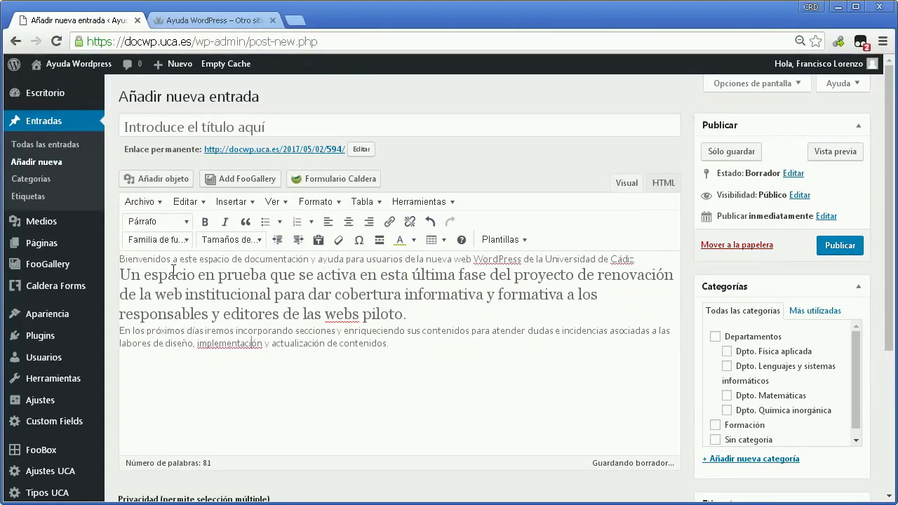
Split the merged text back into separate paragraphs after "Universidad de Cádiz." and after "webs piloto."
{"action": "left_click", "coordinate": [644, 262]}
{"action": "key", "text": "Return"}
{"action": "key", "text": "BackSpace"}
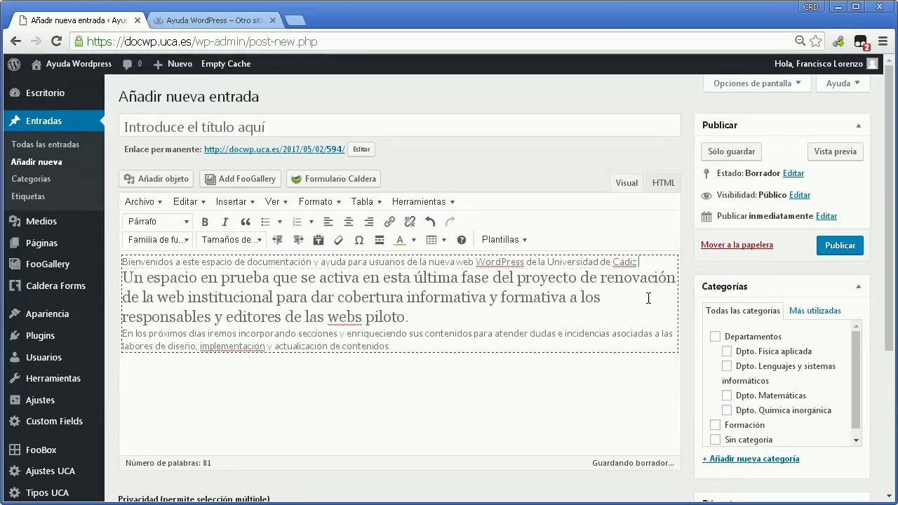
{"action": "key", "text": "Down"}
{"action": "key", "text": "Down"}
{"action": "key", "text": "Return"}
{"action": "key", "text": "BackSpace"}
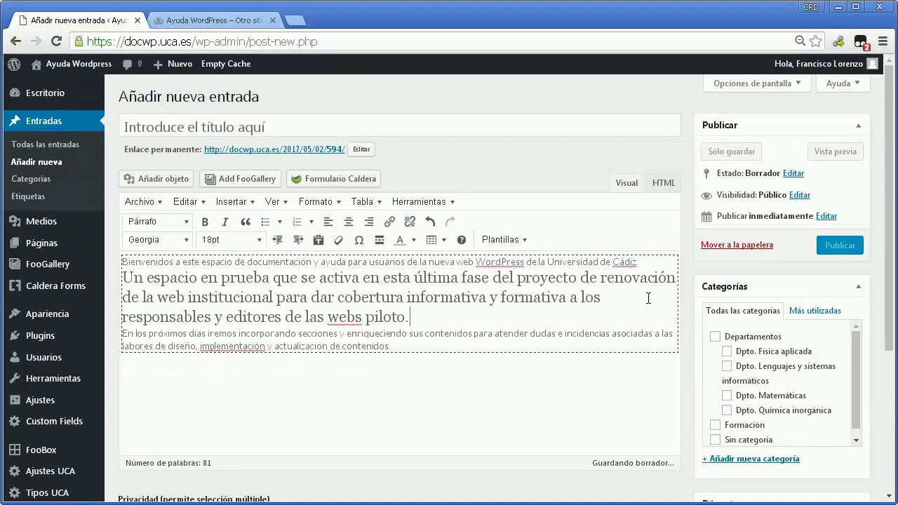
{"action": "key", "text": "Return"}
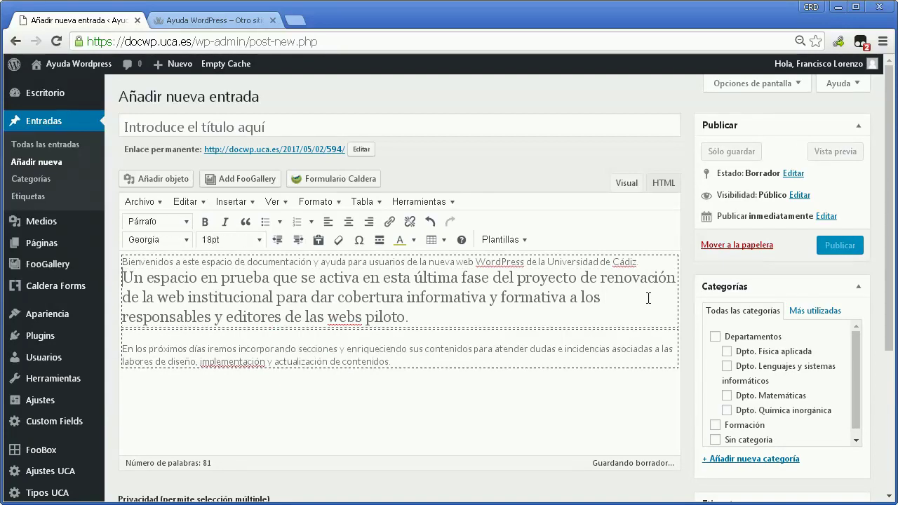
{"action": "key", "text": "Return"}
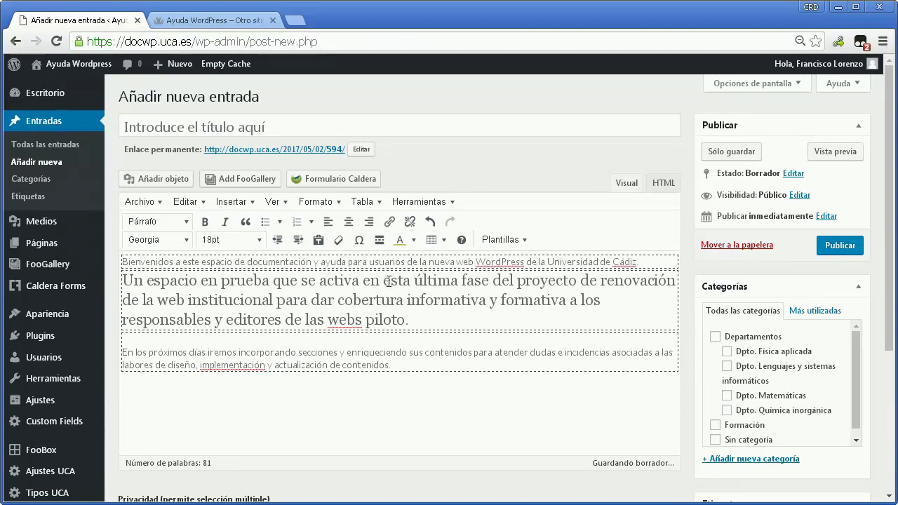
Try left and centred alignment on the second paragraph and leave it right-aligned
{"action": "left_click_drag", "start_coordinate": [409, 321], "coordinate": [120, 289]}
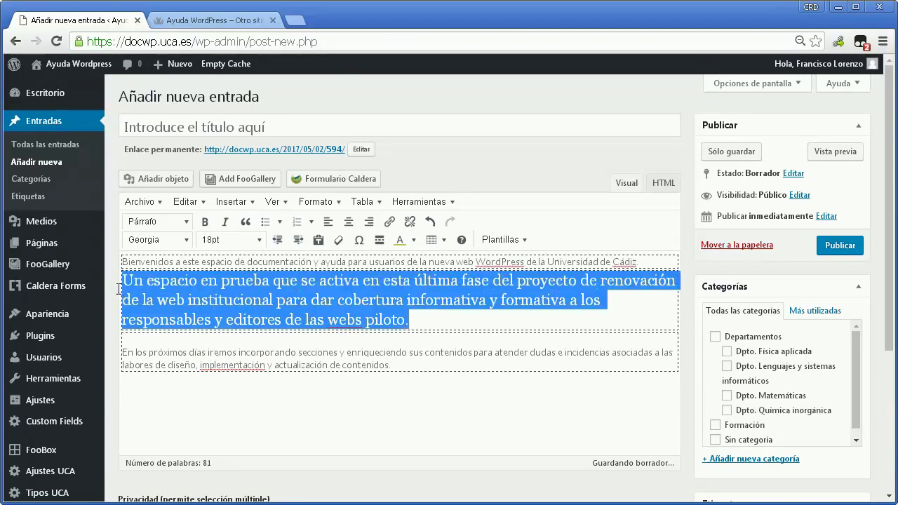
{"action": "left_click", "coordinate": [328, 222]}
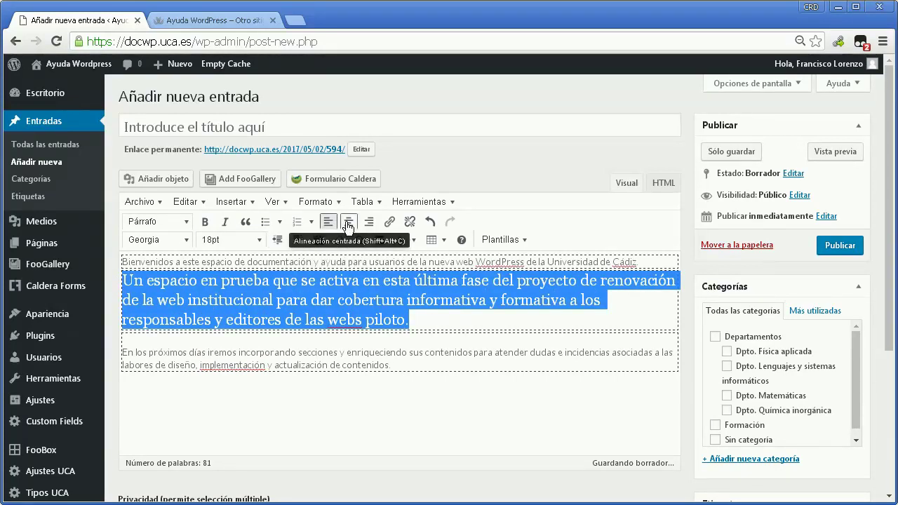
{"action": "left_click", "coordinate": [348, 221]}
{"action": "left_click", "coordinate": [369, 222]}
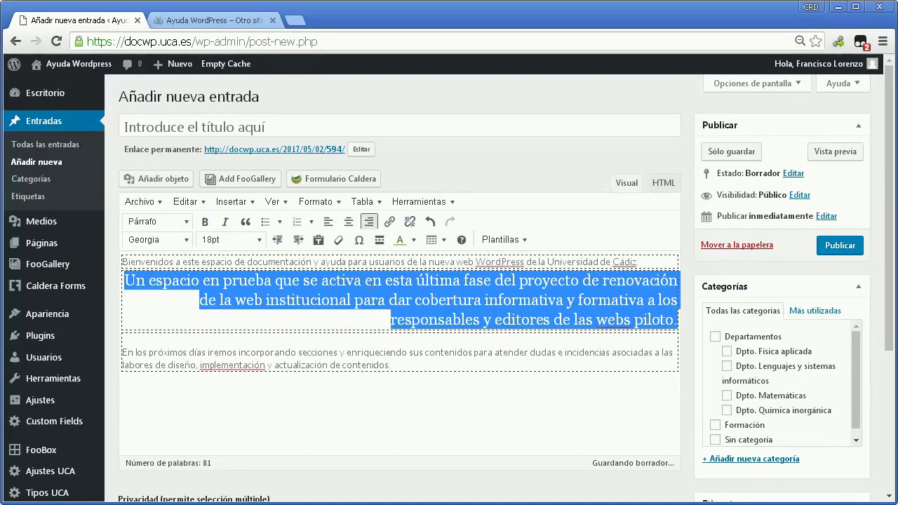
{"action": "left_click", "coordinate": [369, 315]}
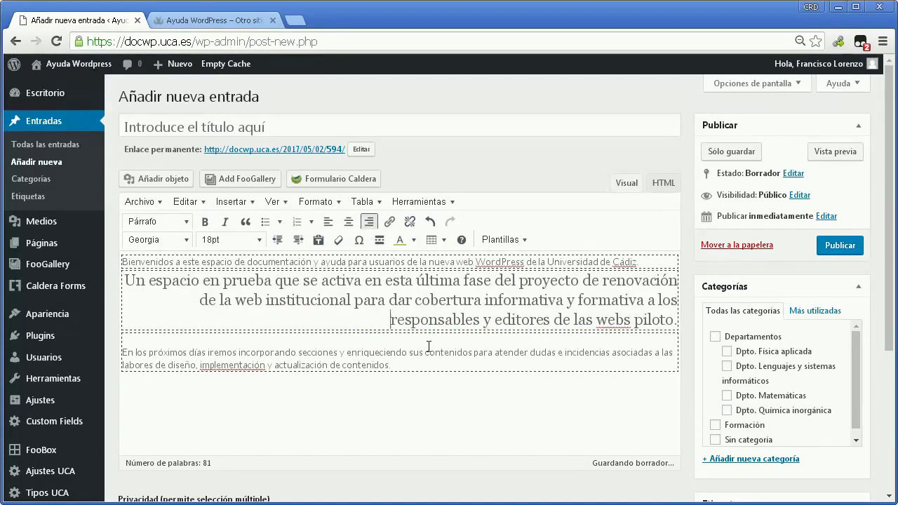
{"action": "left_click_drag", "start_coordinate": [211, 352], "coordinate": [108, 354]}
{"action": "left_click", "coordinate": [389, 221]}
{"action": "type", "text": "www.uca.es"}
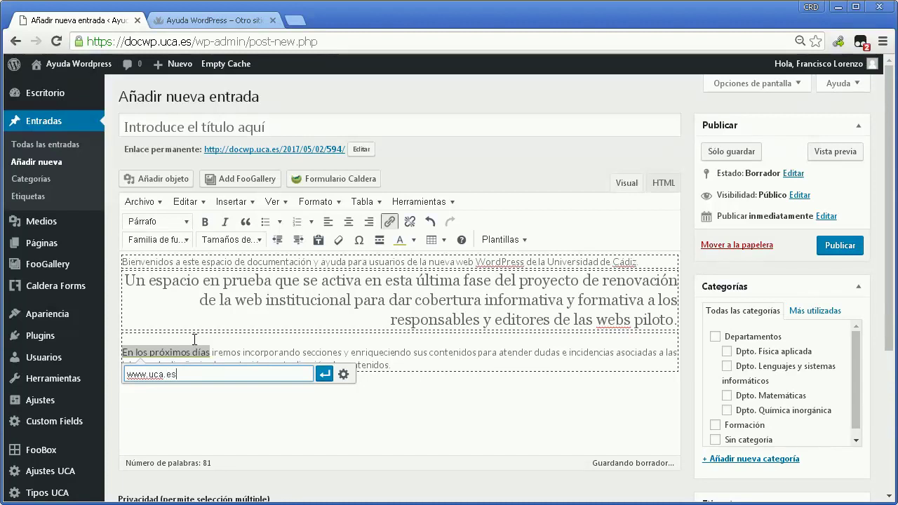
{"action": "key", "text": "Return"}
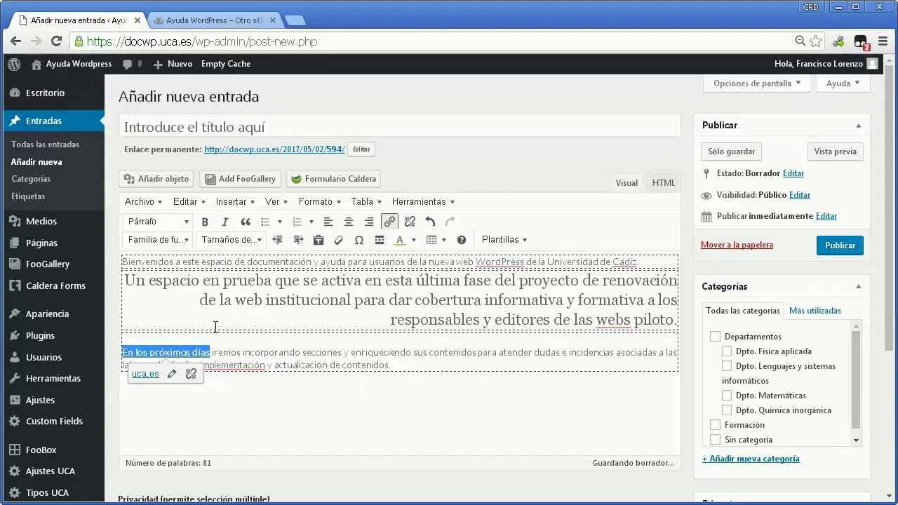
{"action": "left_click", "coordinate": [273, 430]}
Remove the link from "En los próximos días" and undo the removal
{"action": "left_click_drag", "start_coordinate": [211, 352], "coordinate": [122, 352]}
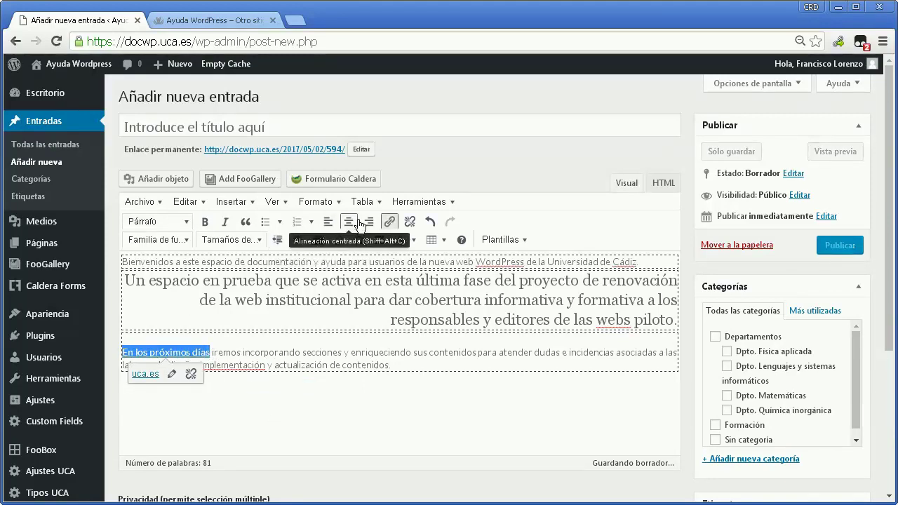
{"action": "left_click", "coordinate": [411, 222]}
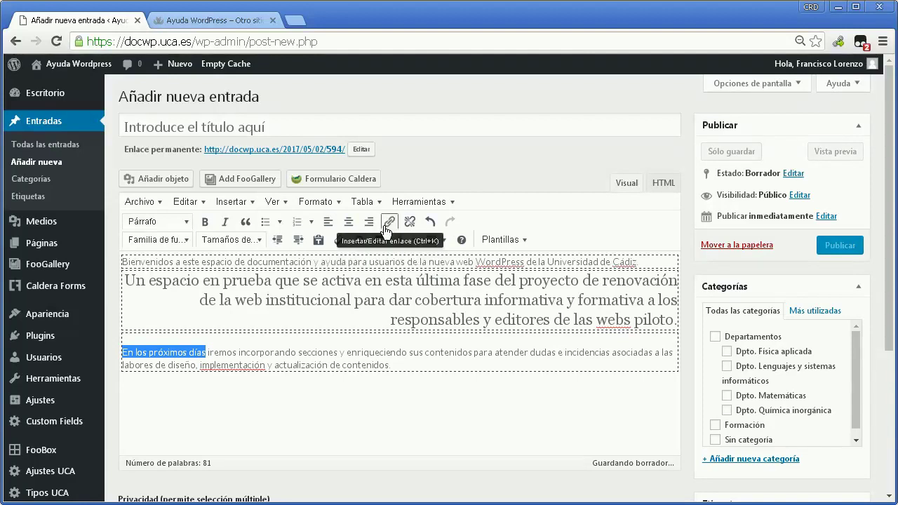
{"action": "left_click", "coordinate": [430, 222]}
{"action": "left_click", "coordinate": [291, 401]}
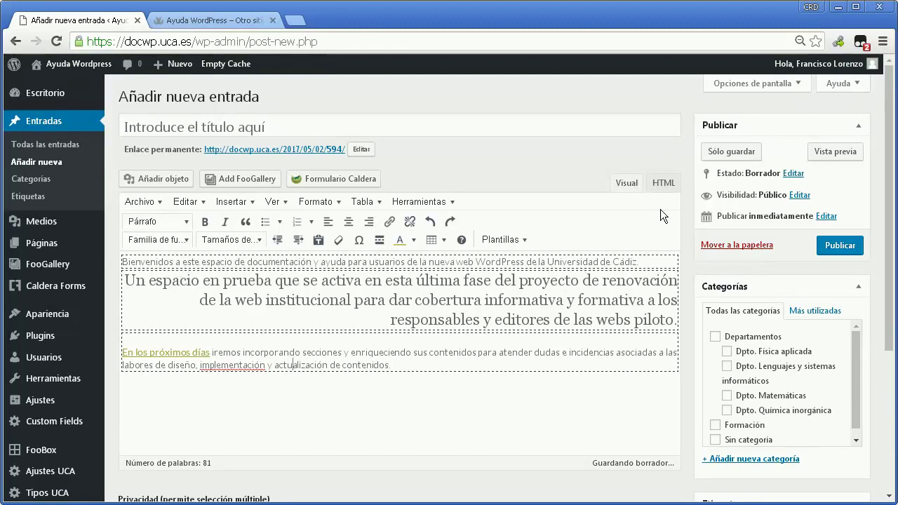
{"action": "left_click", "coordinate": [660, 183]}
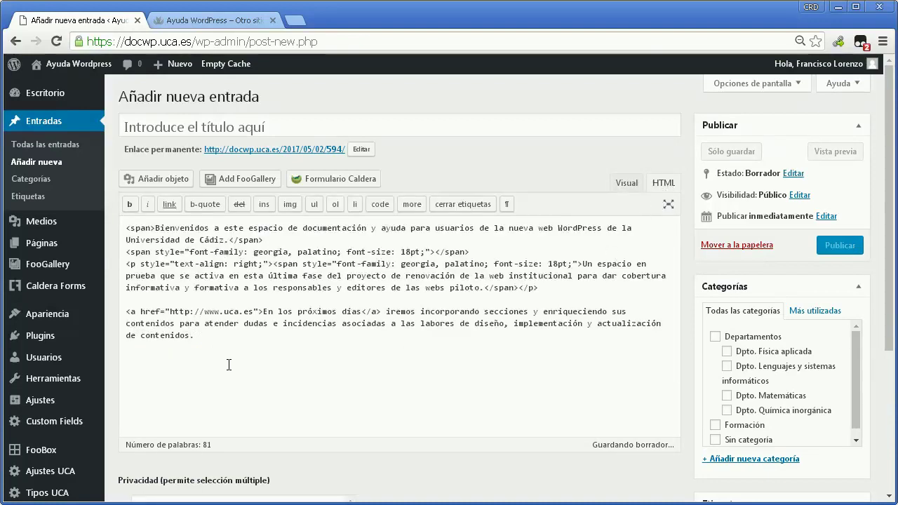
{"action": "left_click_drag", "start_coordinate": [125, 311], "coordinate": [263, 312]}
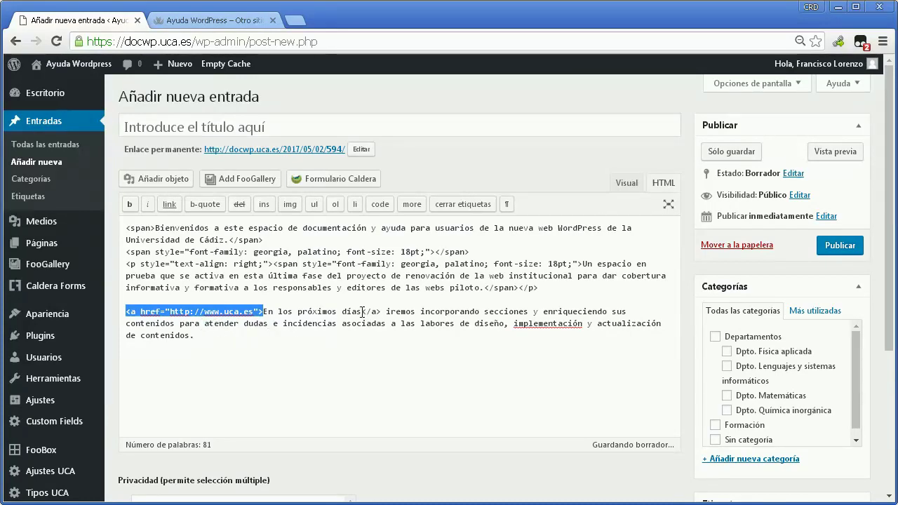
{"action": "left_click_drag", "start_coordinate": [362, 312], "coordinate": [381, 312]}
{"action": "left_click", "coordinate": [377, 354]}
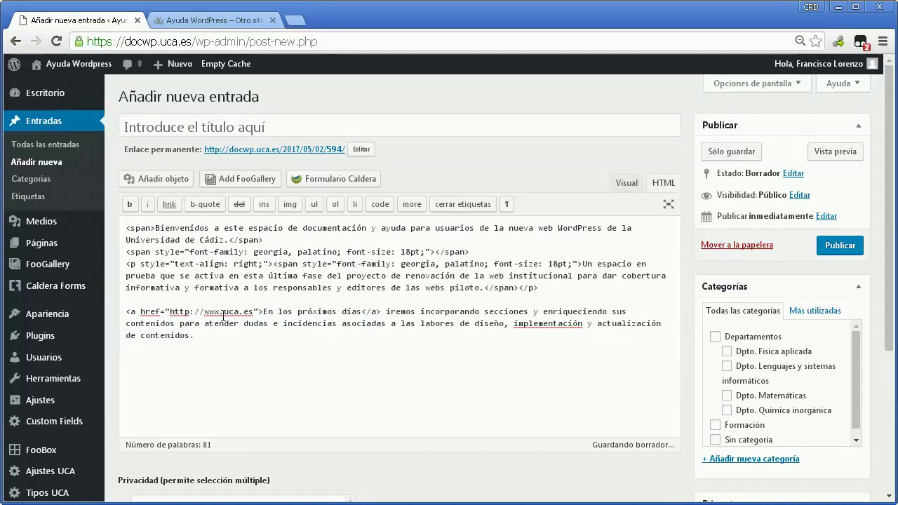
{"action": "double_click", "coordinate": [225, 311]}
{"action": "type", "text": "youtube"}
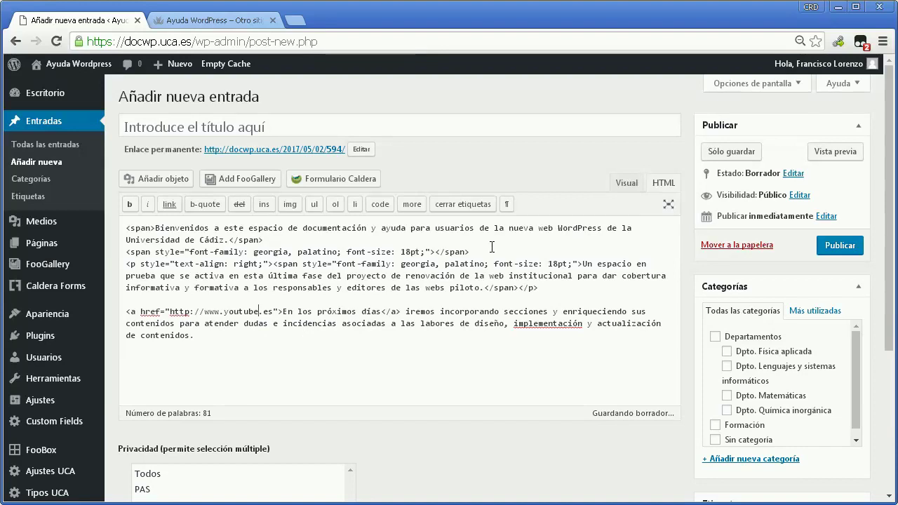
{"action": "left_click", "coordinate": [621, 184]}
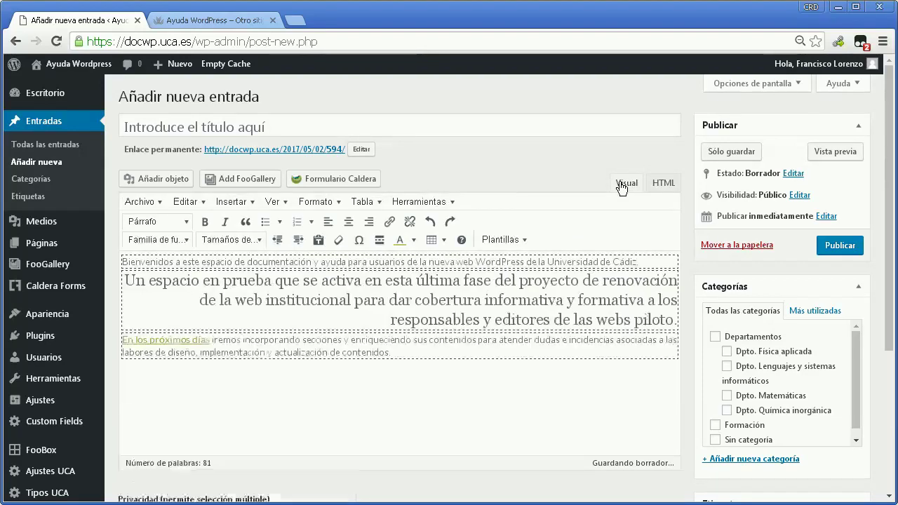
{"action": "left_click", "coordinate": [336, 375]}
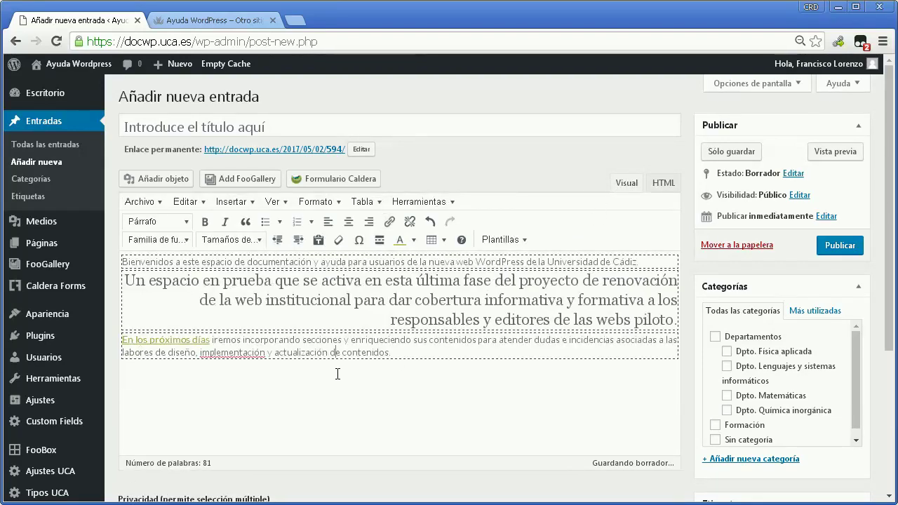
Indent the last paragraph by three levels and reduce the indent again by three levels
{"action": "left_click", "coordinate": [299, 241]}
{"action": "left_click", "coordinate": [298, 241]}
{"action": "left_click", "coordinate": [299, 240]}
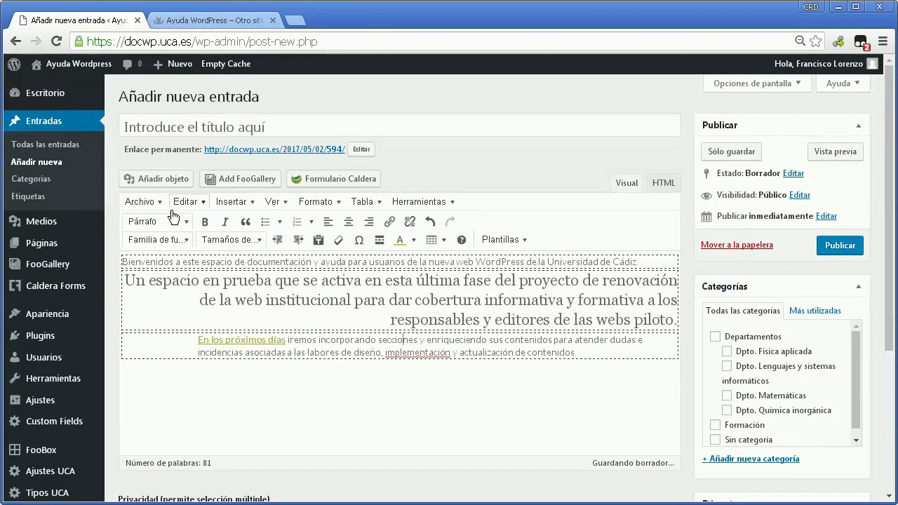
{"action": "left_click", "coordinate": [279, 240]}
{"action": "left_click", "coordinate": [279, 240]}
{"action": "left_click", "coordinate": [281, 240]}
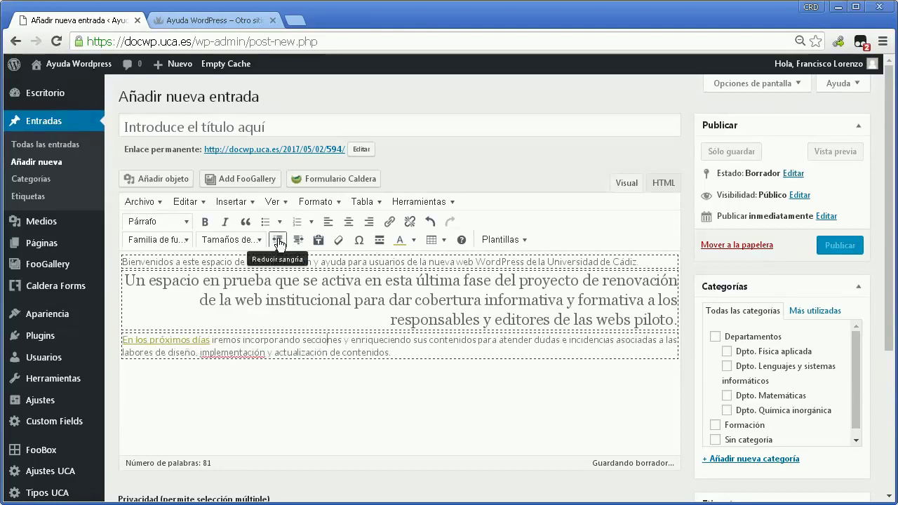
{"action": "left_click", "coordinate": [203, 203]}
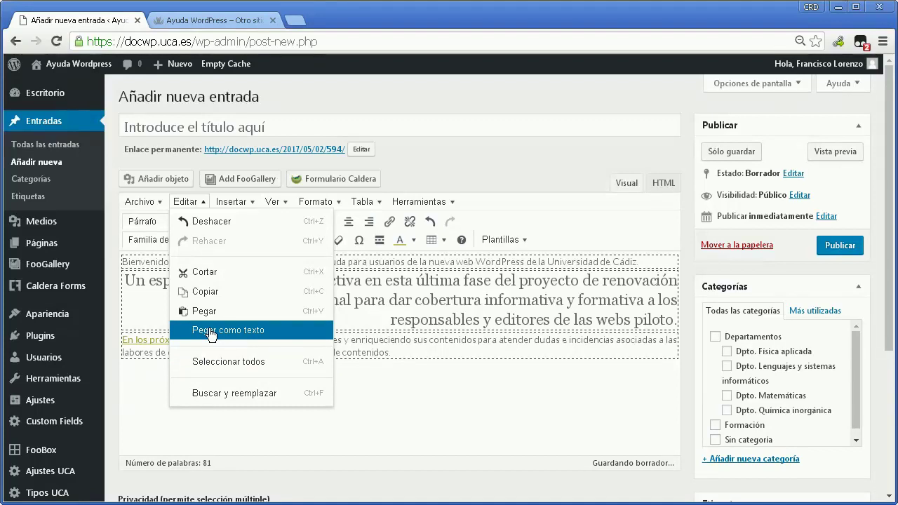
{"action": "left_click", "coordinate": [365, 395]}
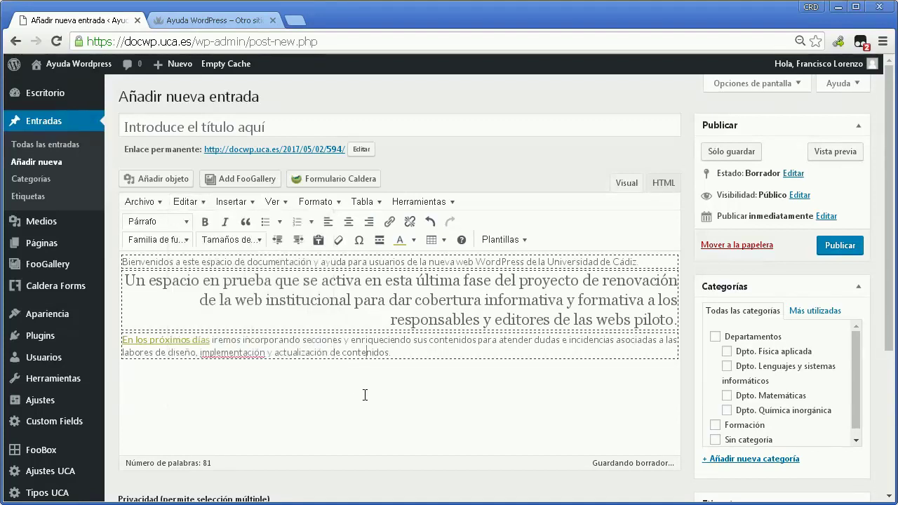
Clear the font formatting from the whole second paragraph, including its final period
{"action": "left_click_drag", "start_coordinate": [451, 319], "coordinate": [124, 282]}
{"action": "left_click", "coordinate": [338, 239]}
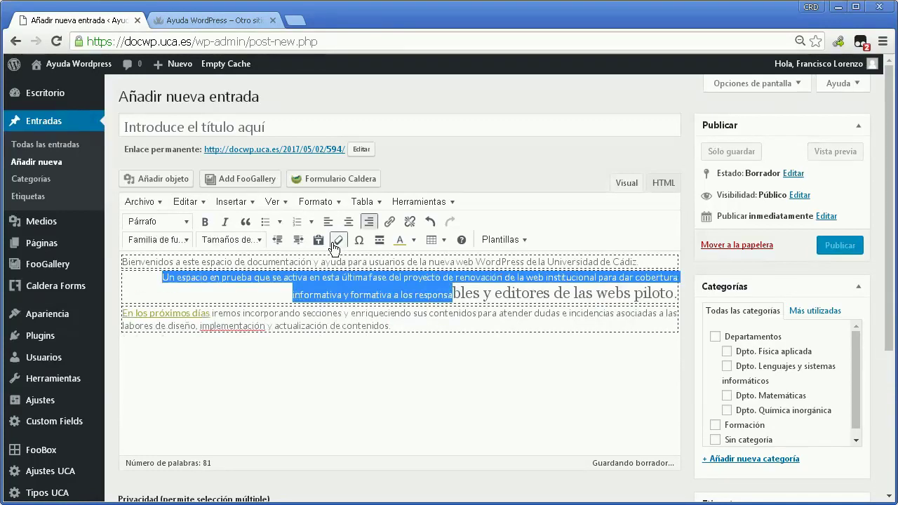
{"action": "left_click", "coordinate": [412, 379]}
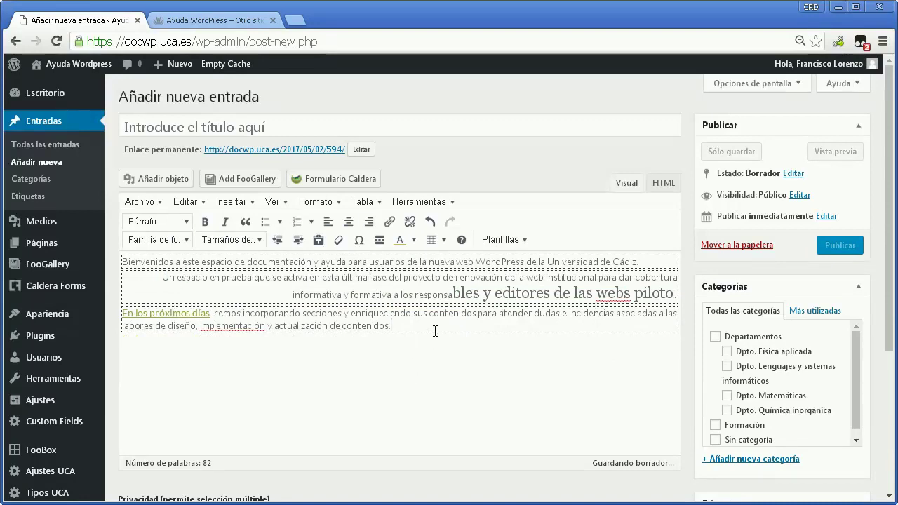
{"action": "left_click_drag", "start_coordinate": [451, 293], "coordinate": [674, 295]}
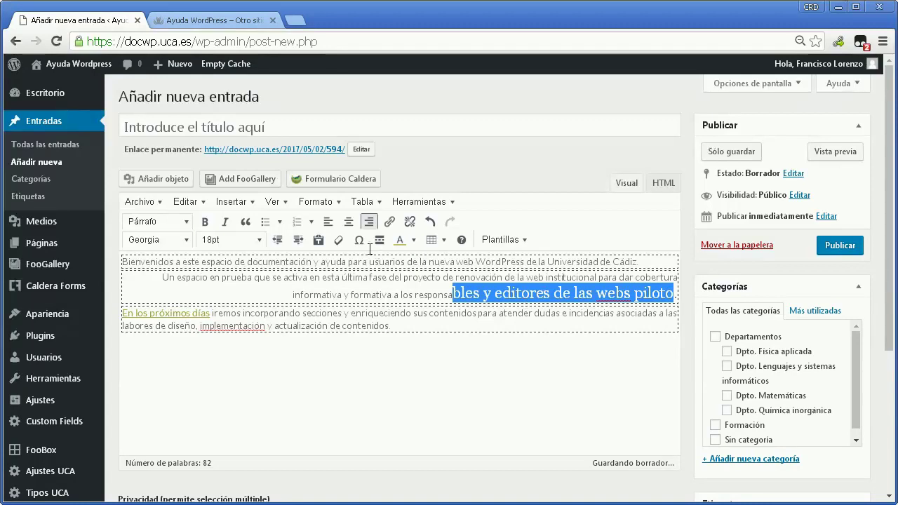
{"action": "left_click", "coordinate": [338, 239]}
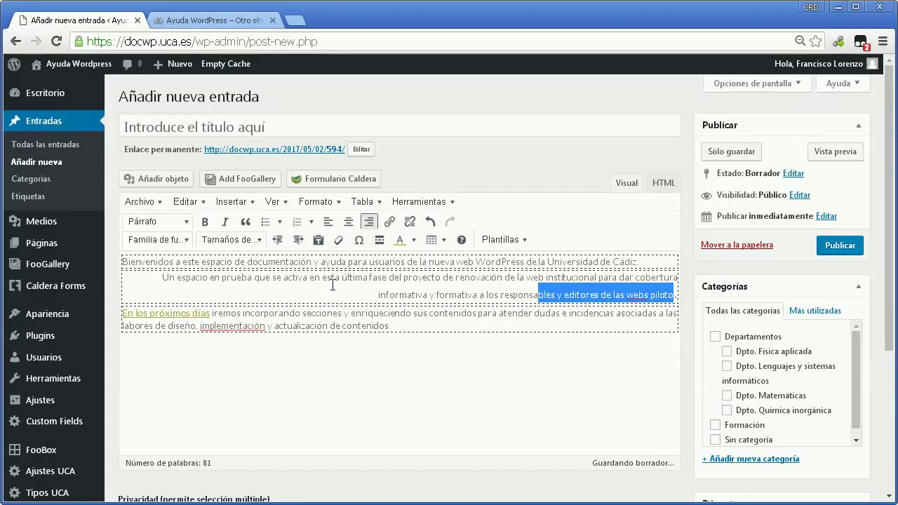
{"action": "left_click", "coordinate": [425, 295]}
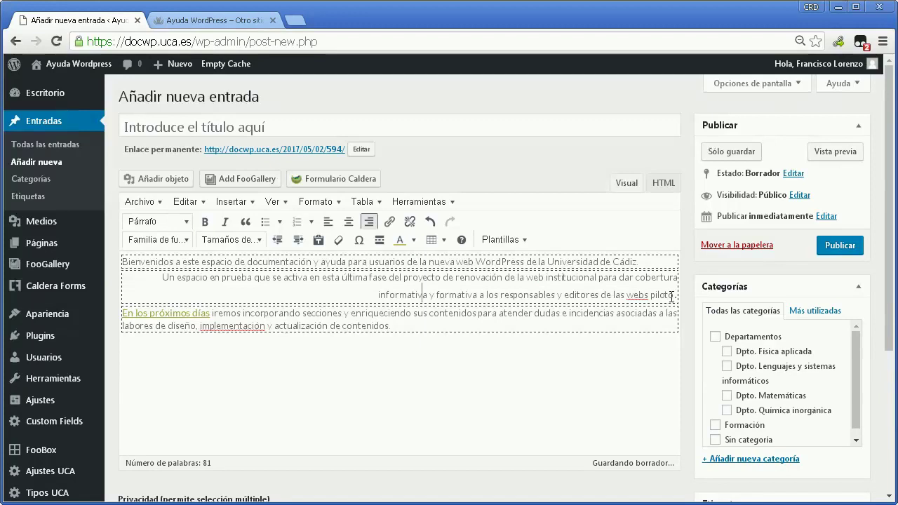
{"action": "left_click_drag", "start_coordinate": [676, 296], "coordinate": [678, 291]}
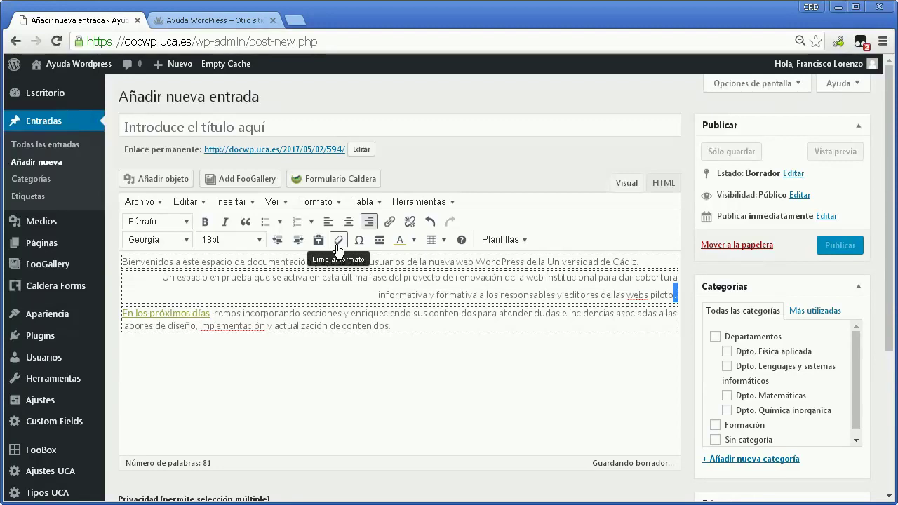
{"action": "left_click", "coordinate": [338, 242]}
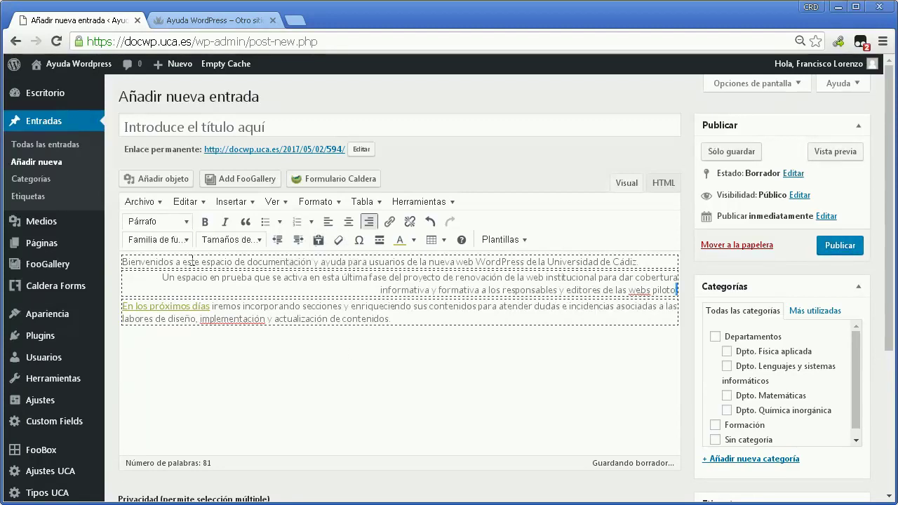
Replace the second paragraph with the special character ¼, delete the character and undo both changes
{"action": "left_click_drag", "start_coordinate": [153, 274], "coordinate": [678, 290]}
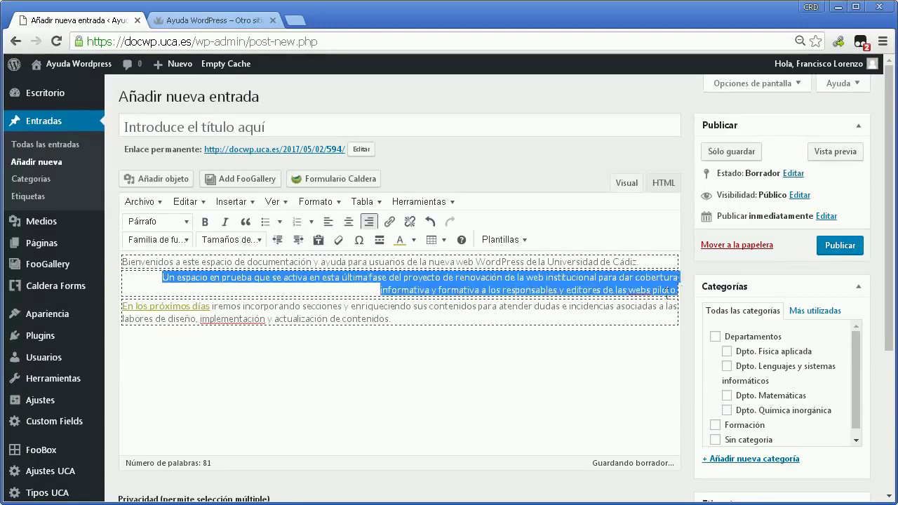
{"action": "left_click", "coordinate": [360, 240]}
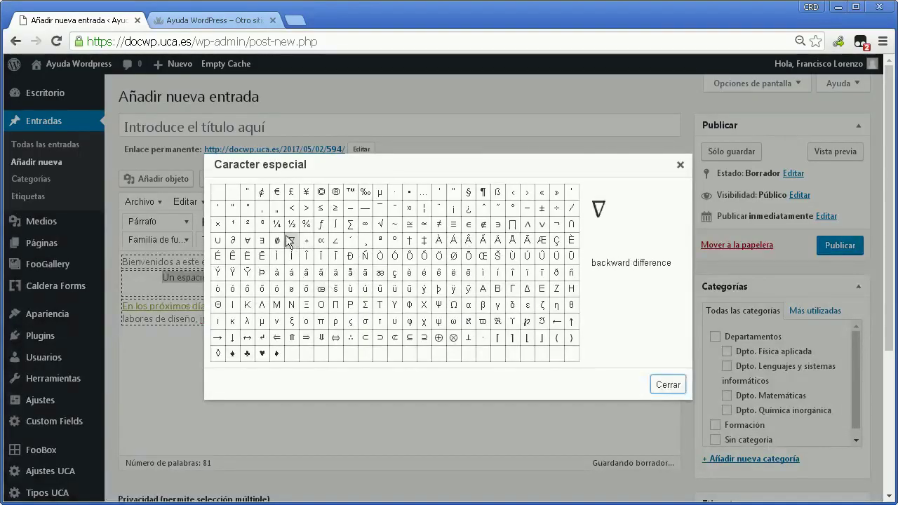
{"action": "left_click", "coordinate": [276, 226]}
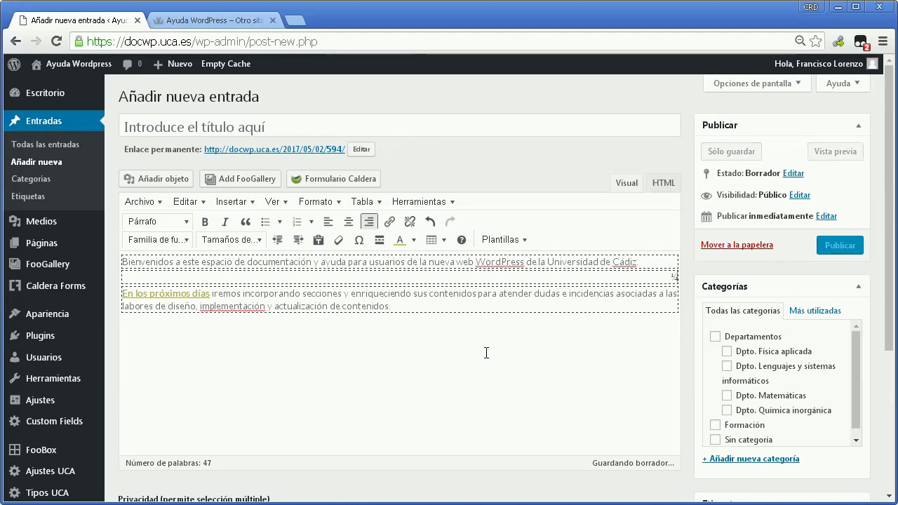
{"action": "key", "text": "BackSpace"}
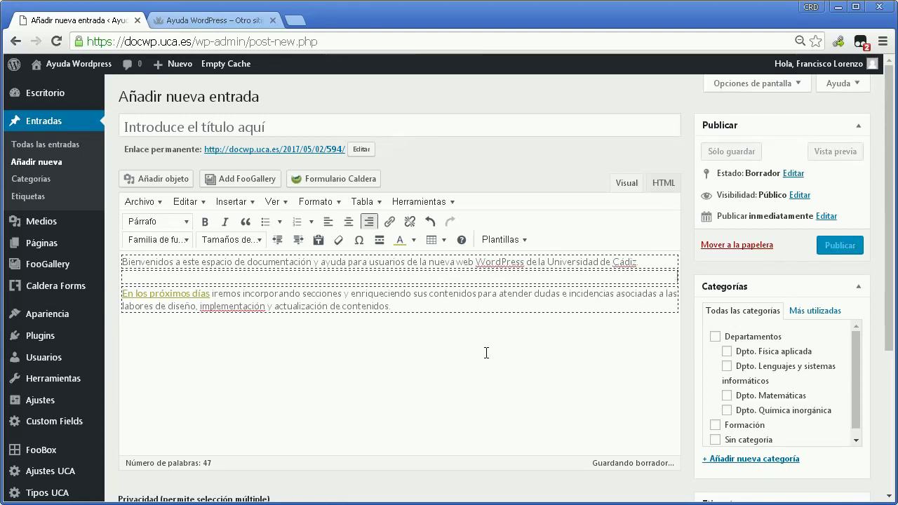
{"action": "left_click", "coordinate": [431, 221]}
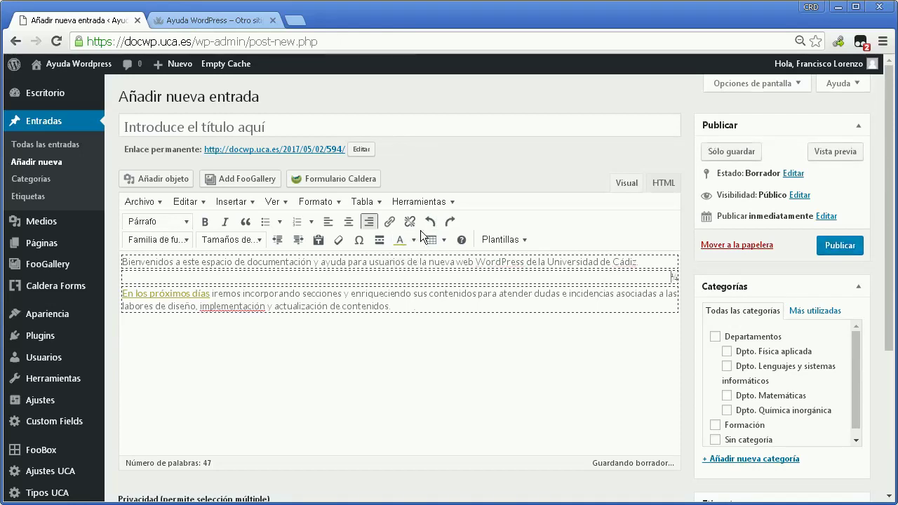
{"action": "left_click", "coordinate": [430, 221]}
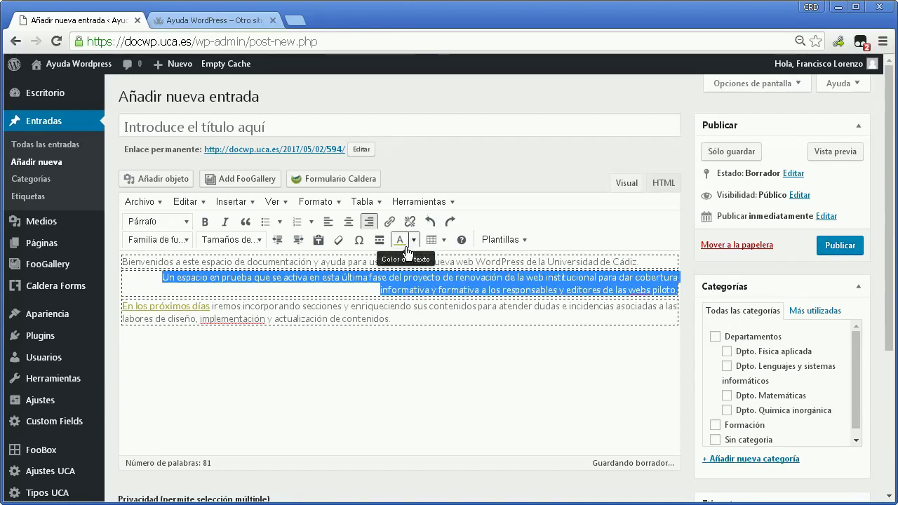
Change the text color of the second paragraph to olive green (#a4a437)
{"action": "left_click", "coordinate": [413, 240]}
{"action": "left_click", "coordinate": [423, 275]}
{"action": "left_click", "coordinate": [423, 372]}
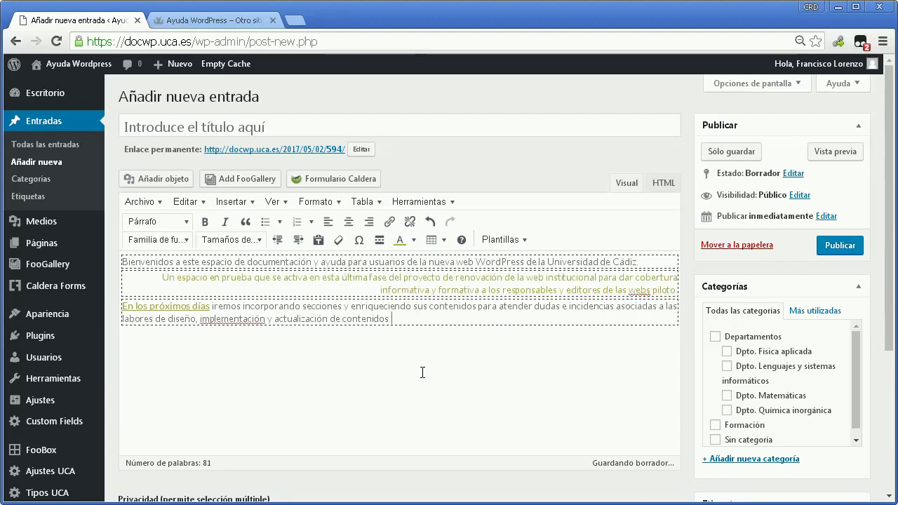
{"action": "left_click", "coordinate": [414, 240]}
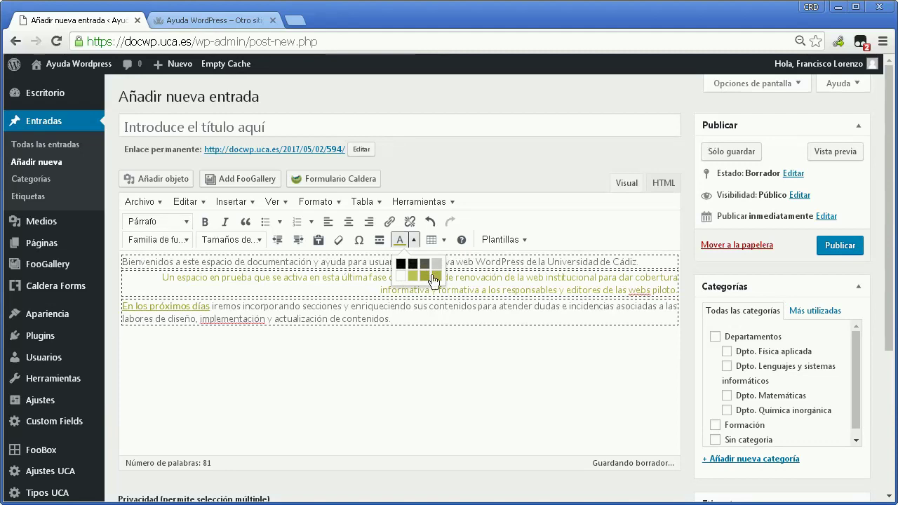
{"action": "left_click", "coordinate": [418, 366]}
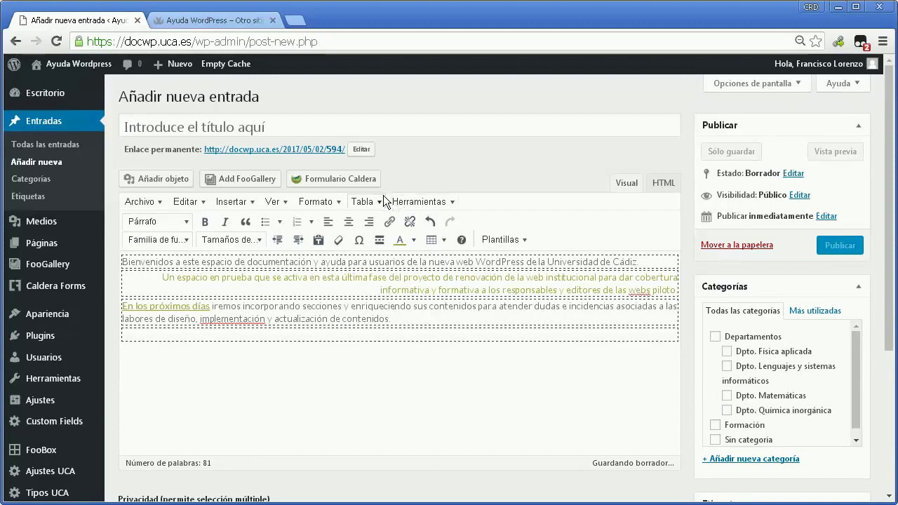
Insert a table of five columns and five rows below the last paragraph
{"action": "left_click", "coordinate": [443, 244]}
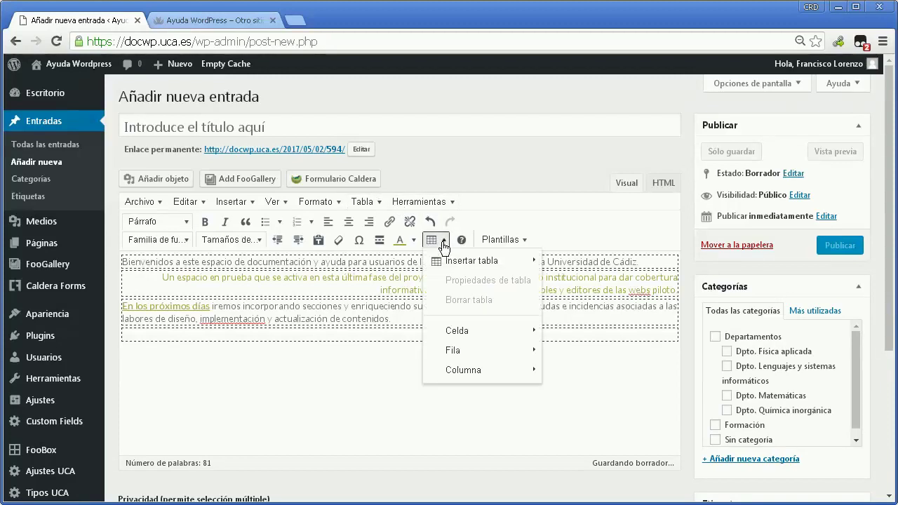
{"action": "mouse_move", "coordinate": [453, 266]}
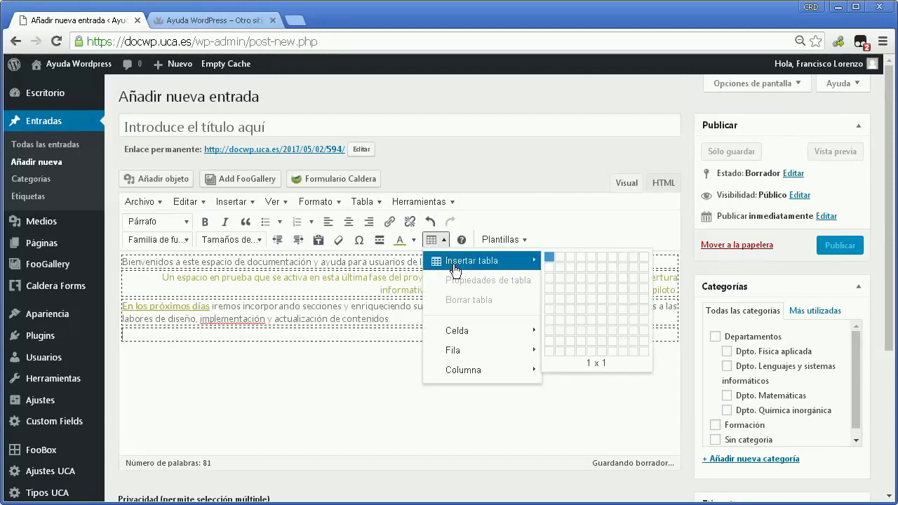
{"action": "left_click", "coordinate": [587, 298]}
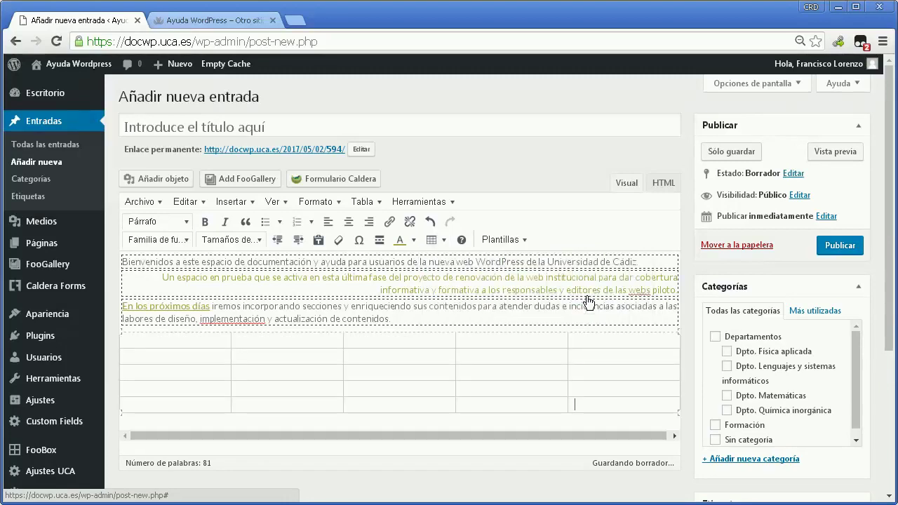
Enter "asdasd" in the table's first two cells of row one, third cell of row two and fourth cell of row three
{"action": "left_click", "coordinate": [222, 339]}
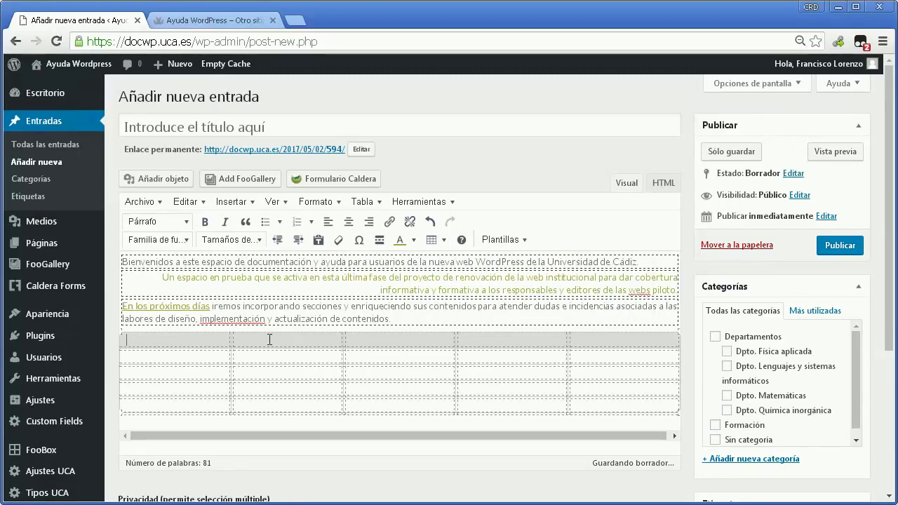
{"action": "type", "text": "asdasd"}
{"action": "key", "text": "Tab"}
{"action": "type", "text": "a"}
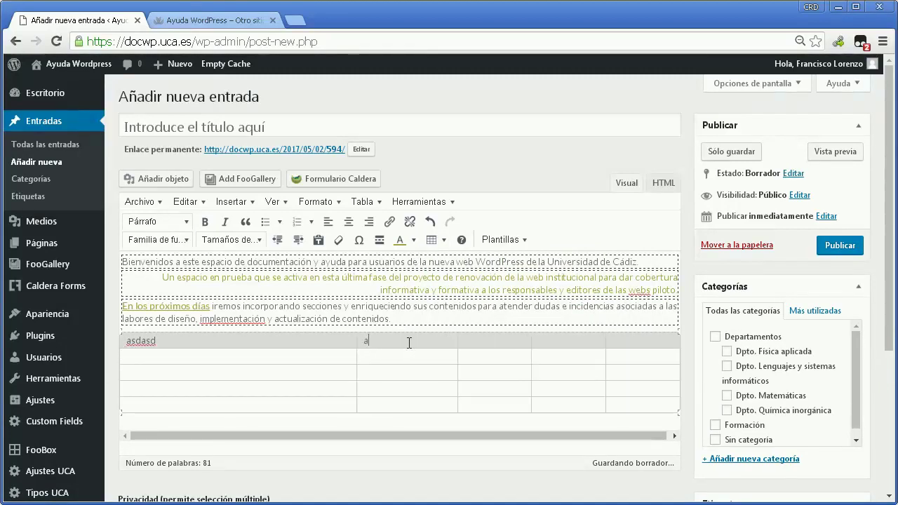
{"action": "type", "text": "sdasd"}
{"action": "left_click", "coordinate": [512, 357]}
{"action": "type", "text": "asdasd"}
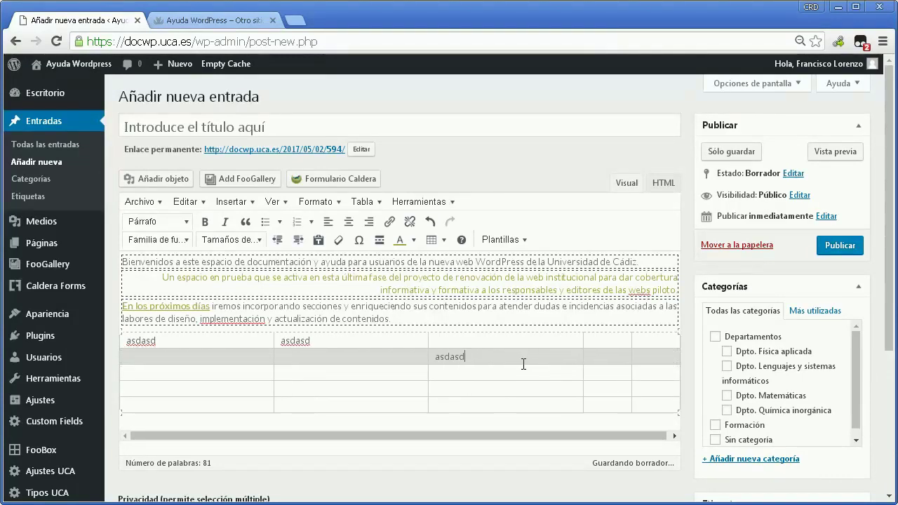
{"action": "left_click", "coordinate": [612, 372]}
{"action": "type", "text": "asdasd"}
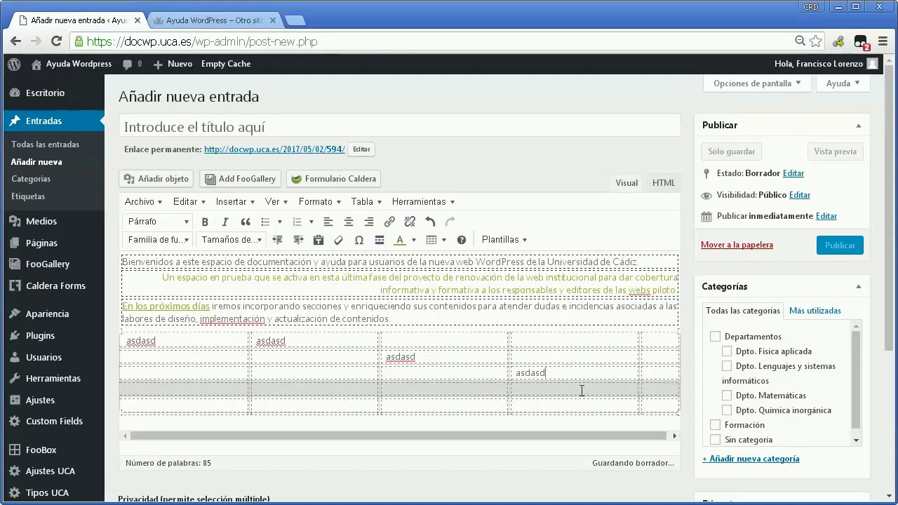
Examine the table's markup in the post's HTML code and return to the Visual editor
{"action": "left_click", "coordinate": [663, 184]}
{"action": "scroll", "coordinate": [353, 365], "scroll_direction": "down", "scroll_amount": 1}
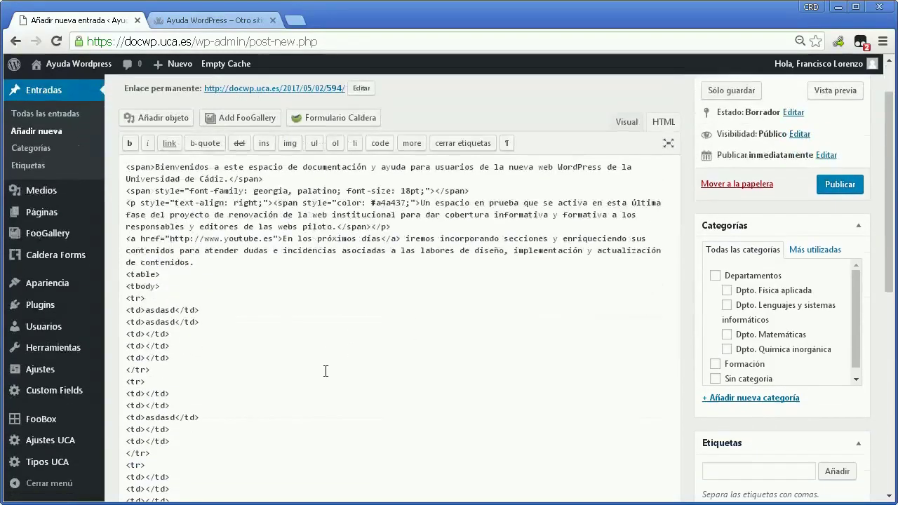
{"action": "left_click_drag", "start_coordinate": [127, 265], "coordinate": [233, 460]}
{"action": "scroll", "coordinate": [210, 421], "scroll_direction": "down", "scroll_amount": 3}
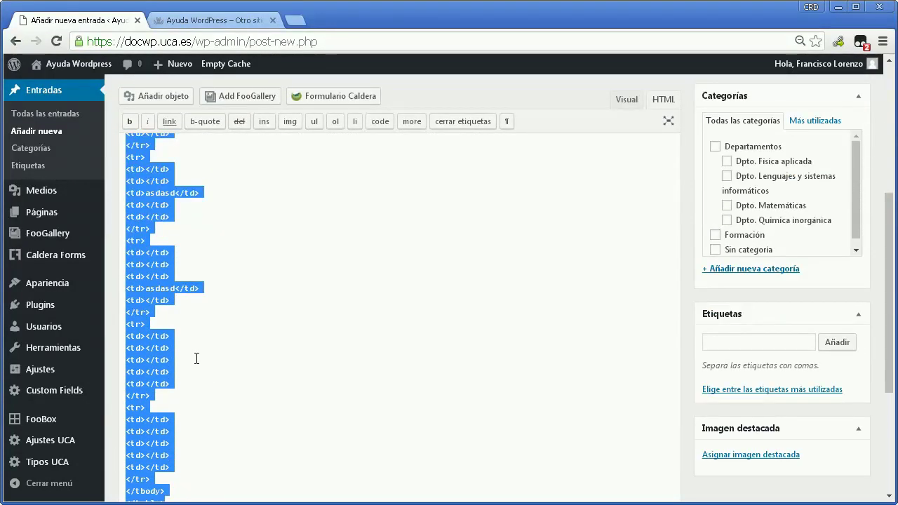
{"action": "left_click", "coordinate": [209, 403]}
{"action": "scroll", "coordinate": [209, 404], "scroll_direction": "up", "scroll_amount": 5}
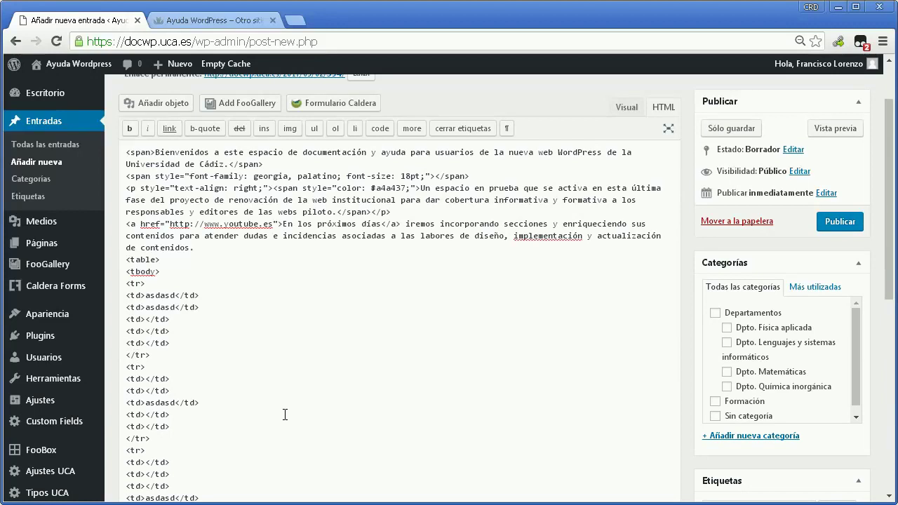
{"action": "left_click", "coordinate": [624, 111]}
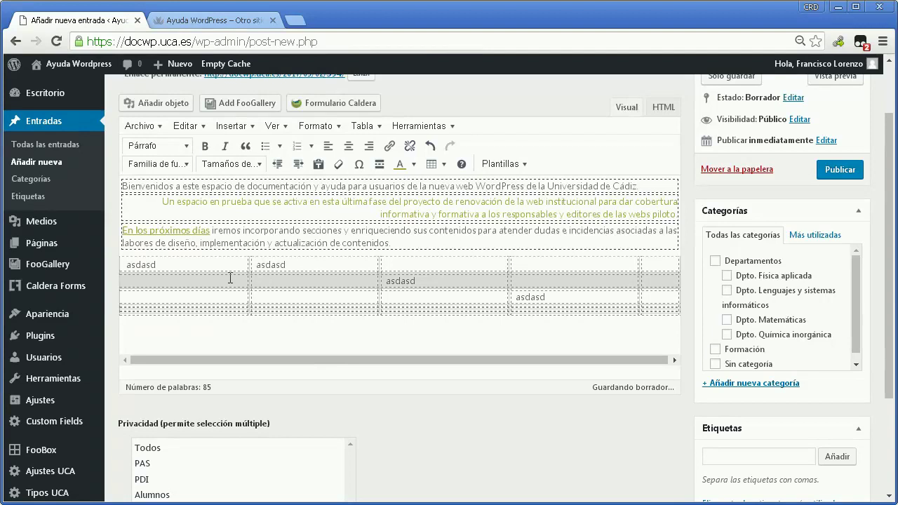
Examine the available cell, row and column operations for the table, with its second row selected for the row operations
{"action": "left_click", "coordinate": [379, 126]}
{"action": "mouse_move", "coordinate": [381, 212]}
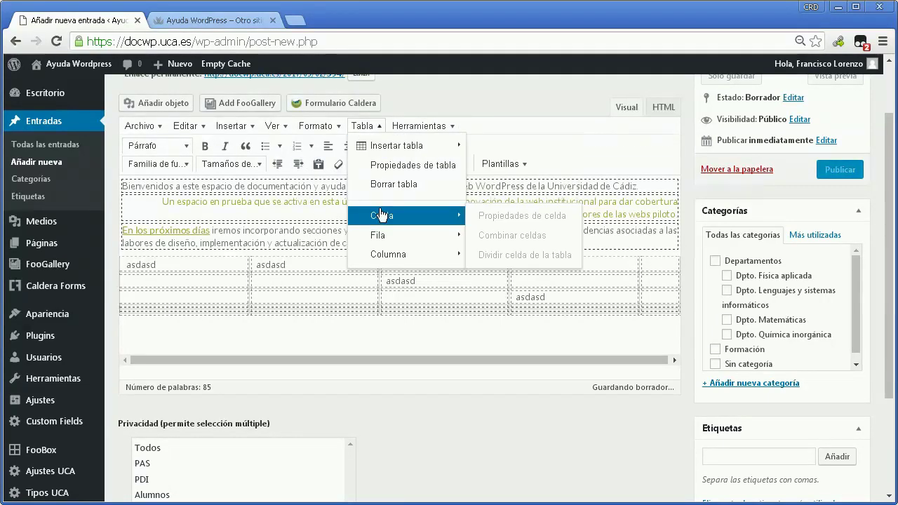
{"action": "mouse_move", "coordinate": [381, 234]}
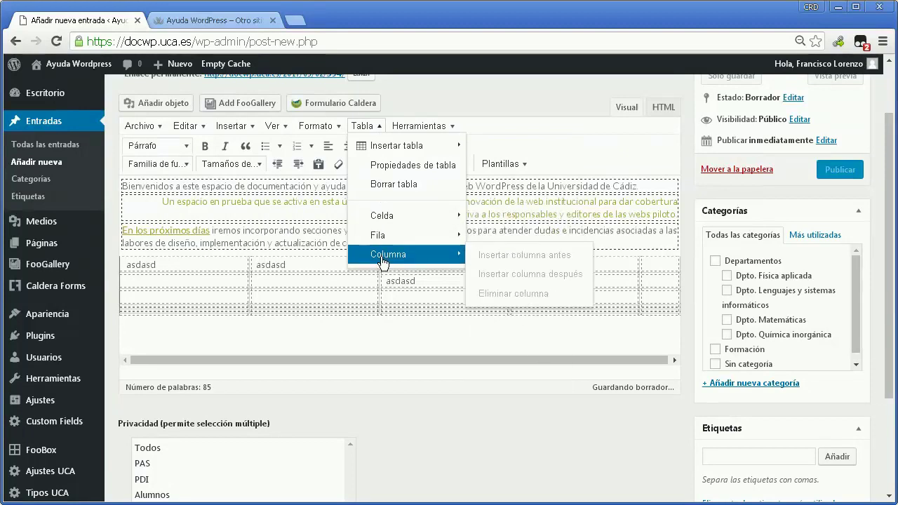
{"action": "left_click", "coordinate": [223, 264]}
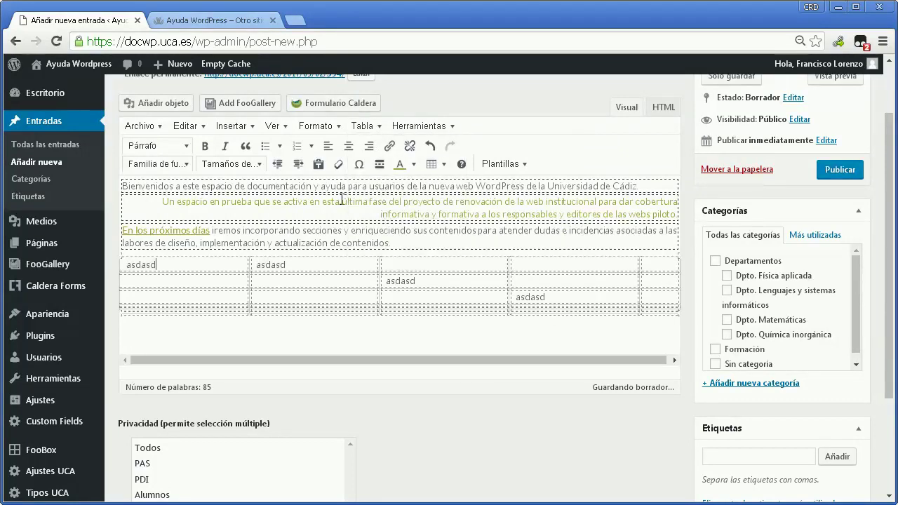
{"action": "left_click_drag", "start_coordinate": [167, 282], "coordinate": [660, 281]}
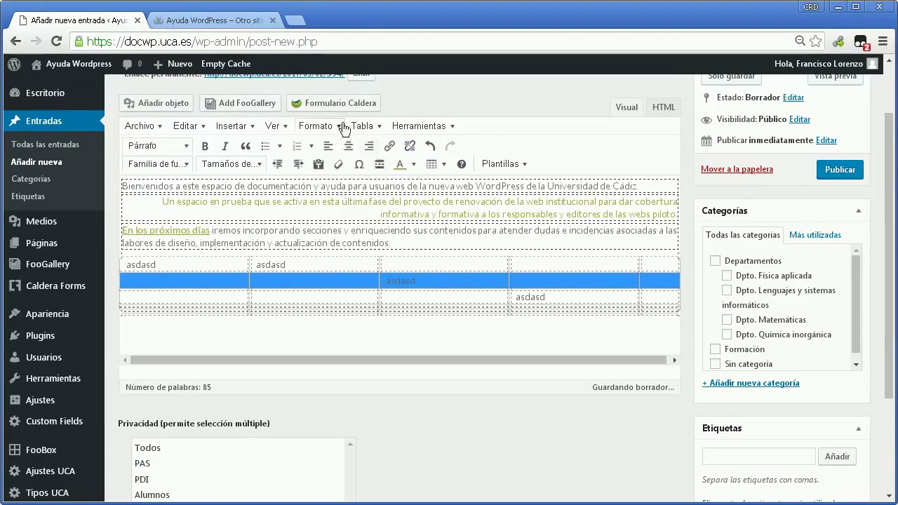
{"action": "left_click", "coordinate": [370, 127]}
{"action": "mouse_move", "coordinate": [379, 234]}
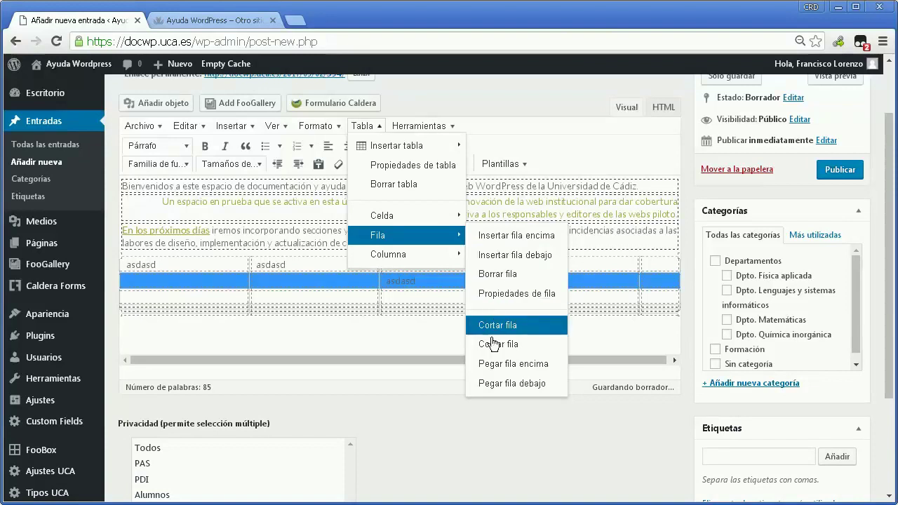
{"action": "left_click", "coordinate": [396, 329]}
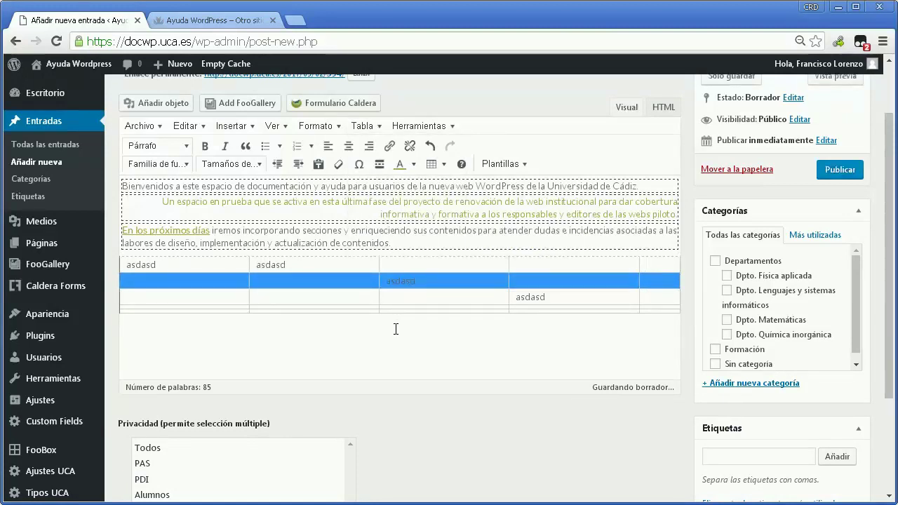
{"action": "left_click", "coordinate": [243, 126]}
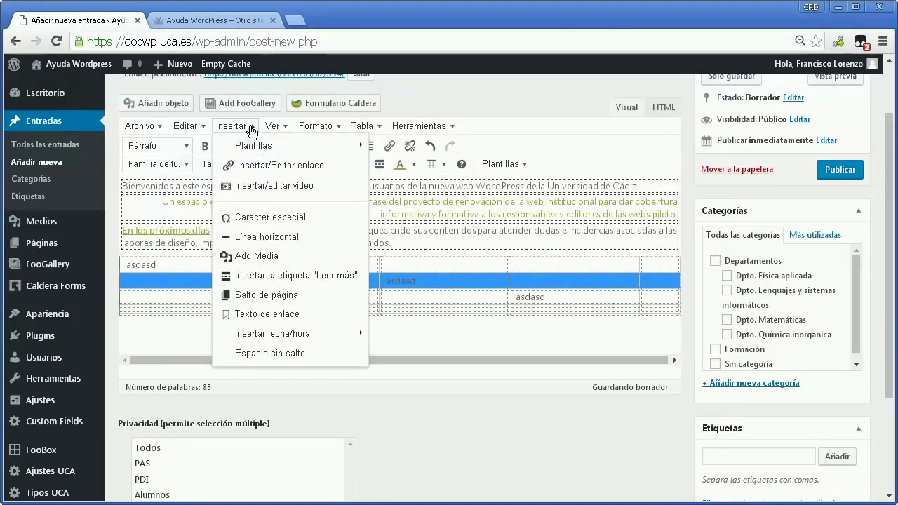
{"action": "left_click", "coordinate": [254, 187]}
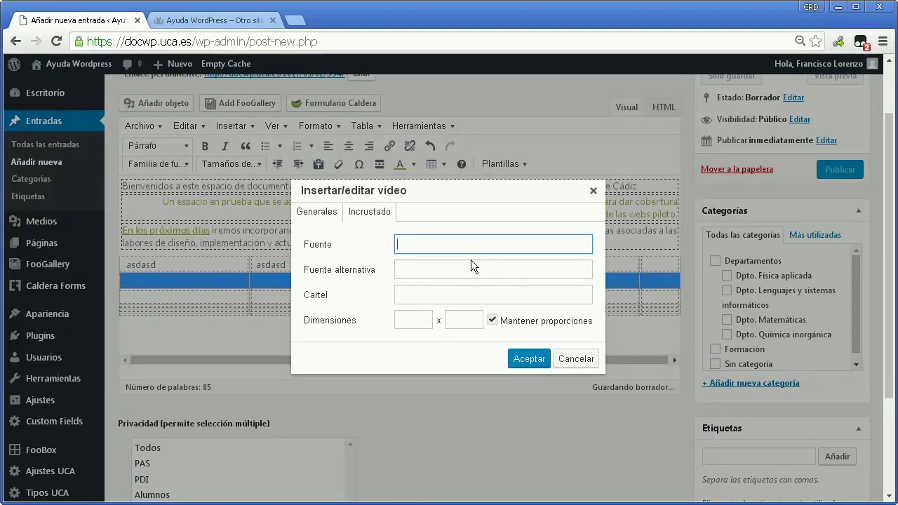
{"action": "type", "text": "https://youtu.be/DGiMIKQ32eU"}
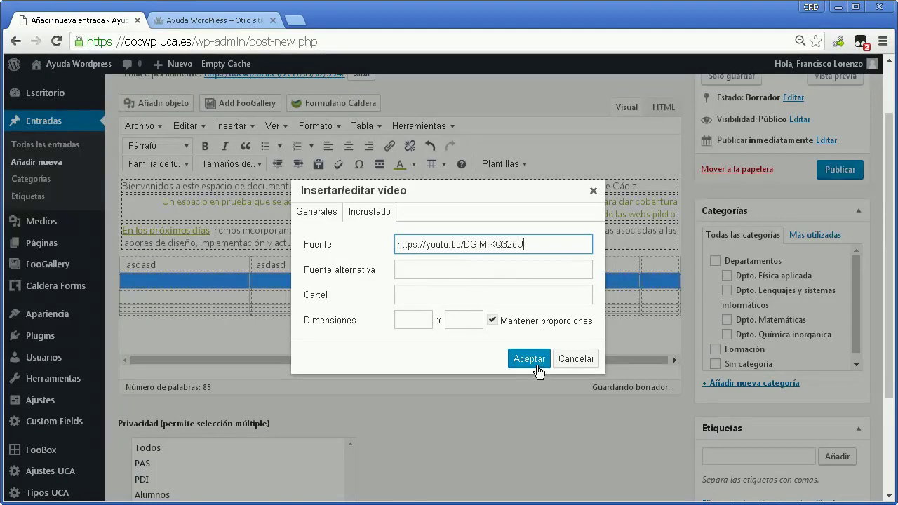
{"action": "left_click", "coordinate": [529, 359]}
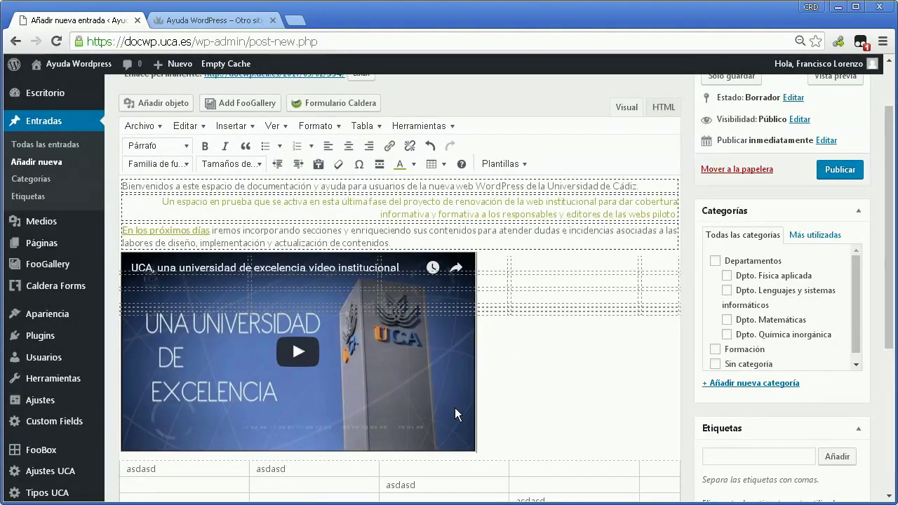
{"action": "scroll", "coordinate": [516, 401], "scroll_direction": "down", "scroll_amount": 2}
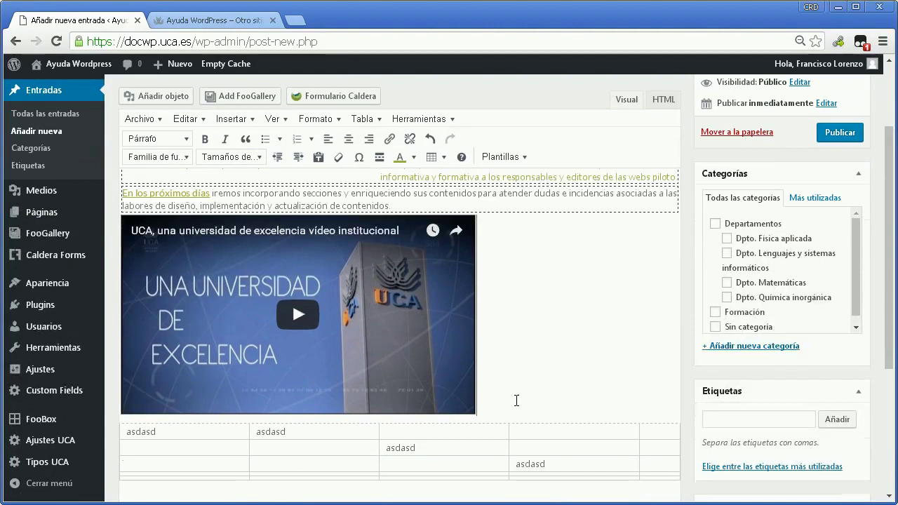
{"action": "scroll", "coordinate": [517, 400], "scroll_direction": "up", "scroll_amount": 4}
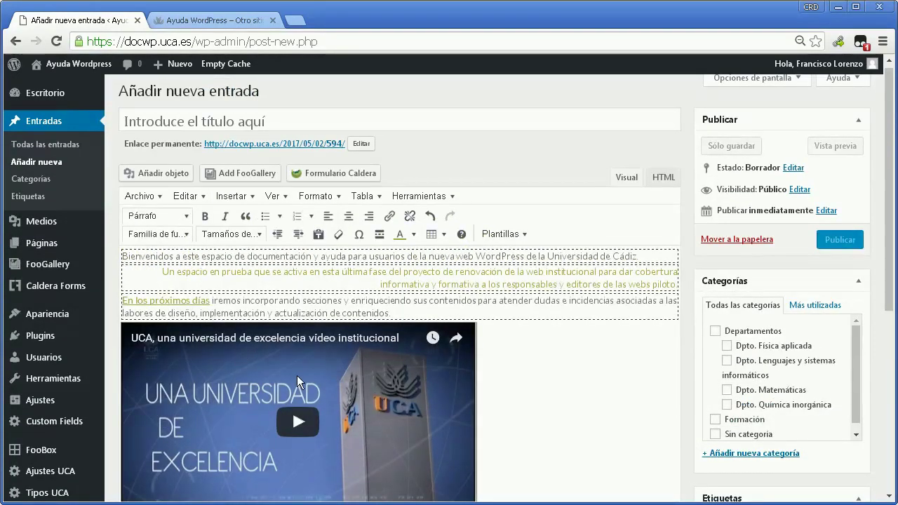
{"action": "scroll", "coordinate": [297, 376], "scroll_direction": "down", "scroll_amount": 2}
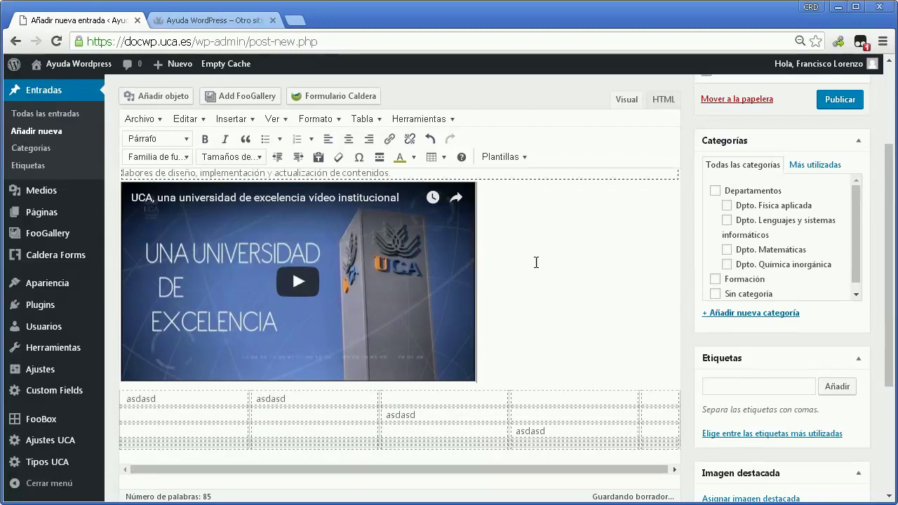
Examine the inserted video's iframe markup in the post's HTML code and return to the Visual editor
{"action": "left_click", "coordinate": [664, 101]}
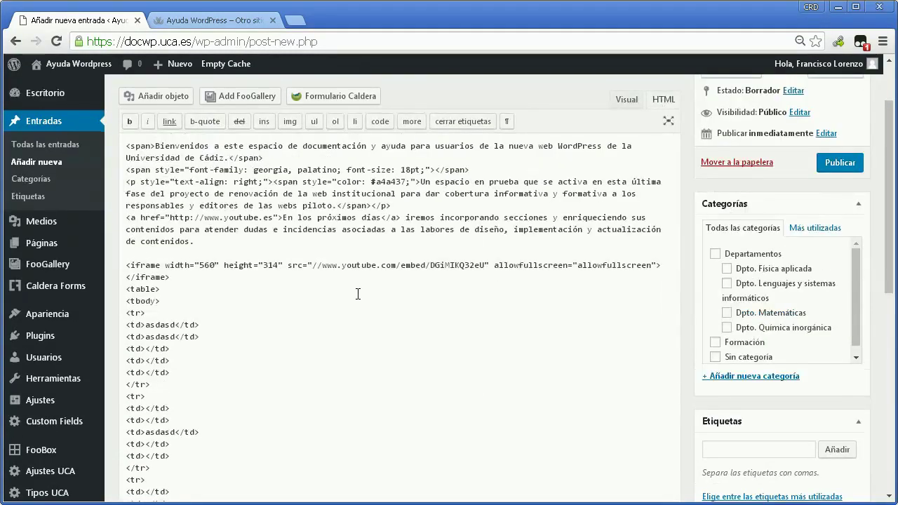
{"action": "left_click_drag", "start_coordinate": [127, 265], "coordinate": [180, 276]}
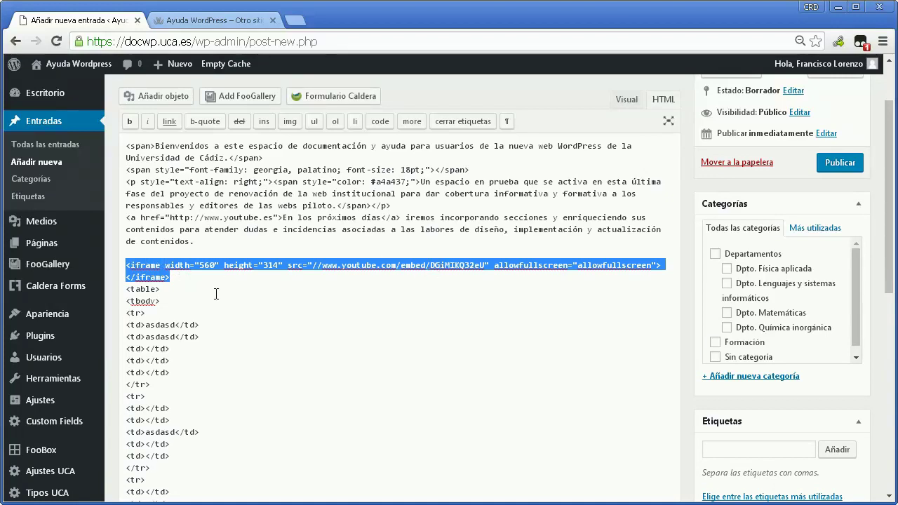
{"action": "left_click", "coordinate": [626, 99]}
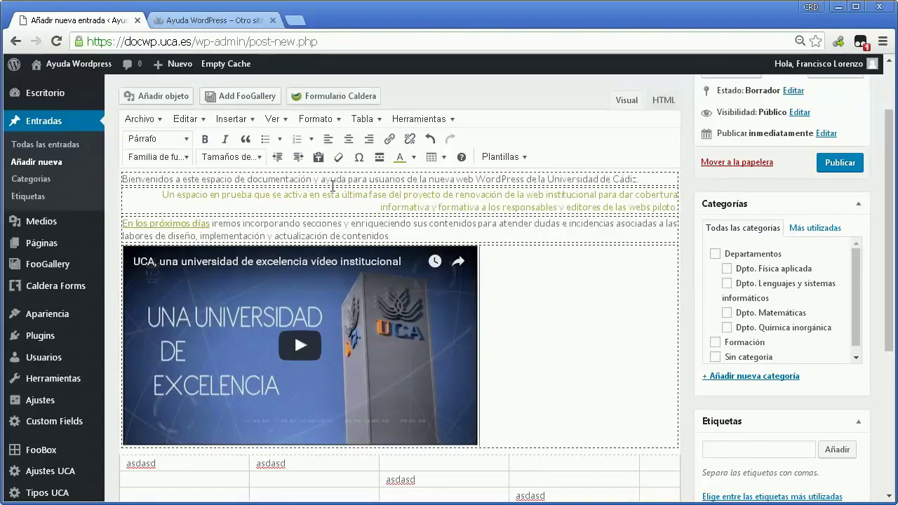
{"action": "left_click", "coordinate": [663, 100]}
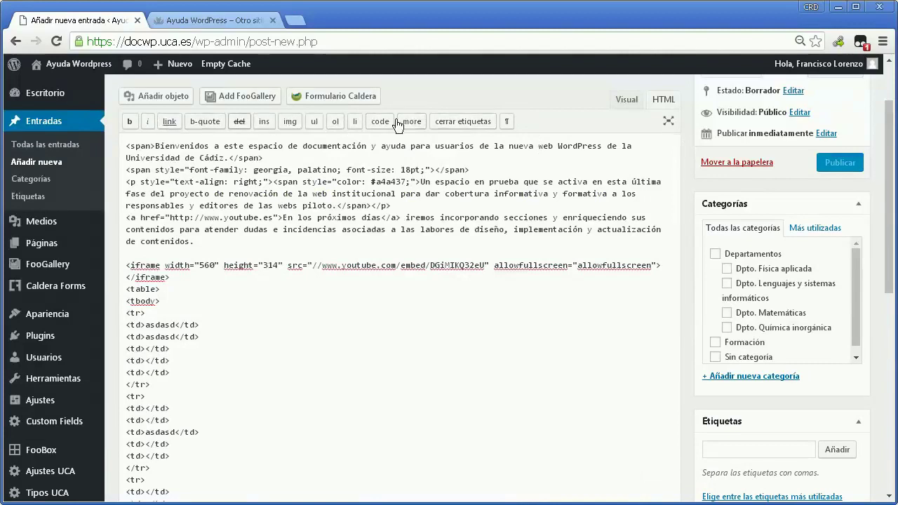
{"action": "left_click", "coordinate": [626, 99]}
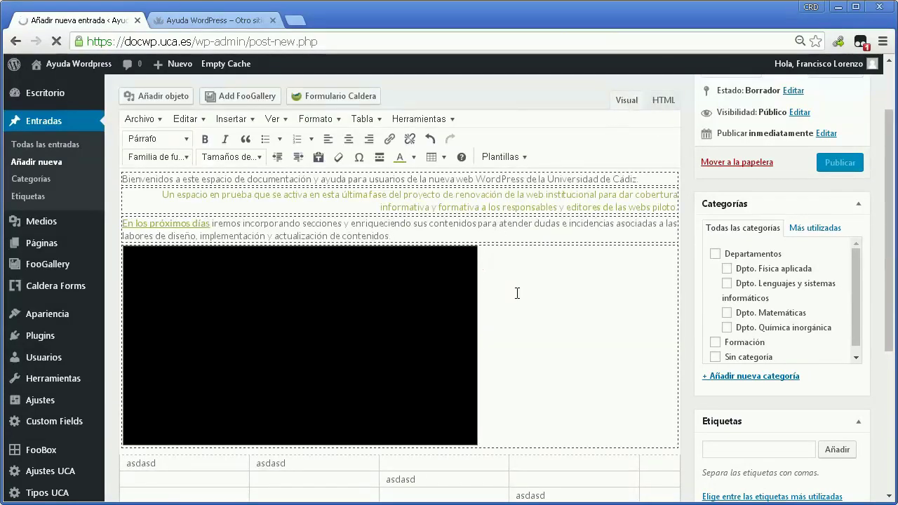
Examine which templates the Visual editor offers for insertion into the post
{"action": "left_click", "coordinate": [520, 158]}
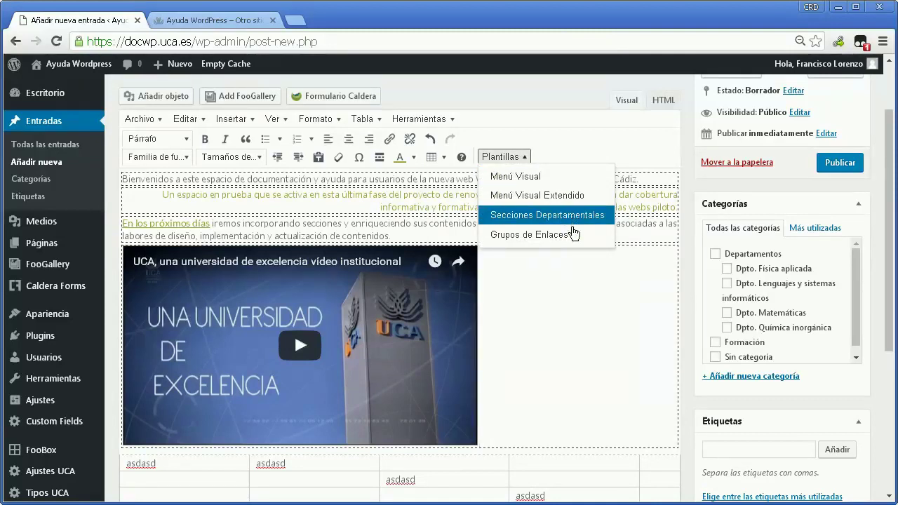
{"action": "left_click", "coordinate": [558, 294]}
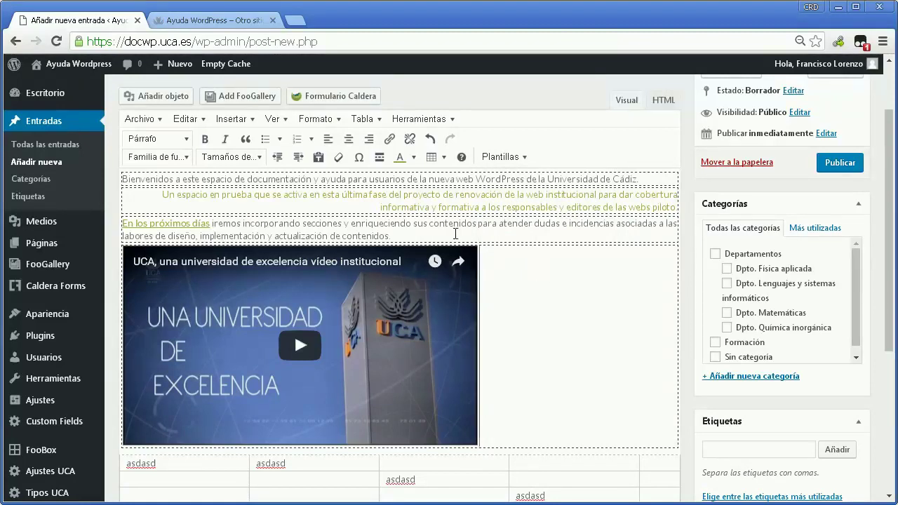
{"action": "left_click", "coordinate": [226, 121]}
{"action": "mouse_move", "coordinate": [263, 138]}
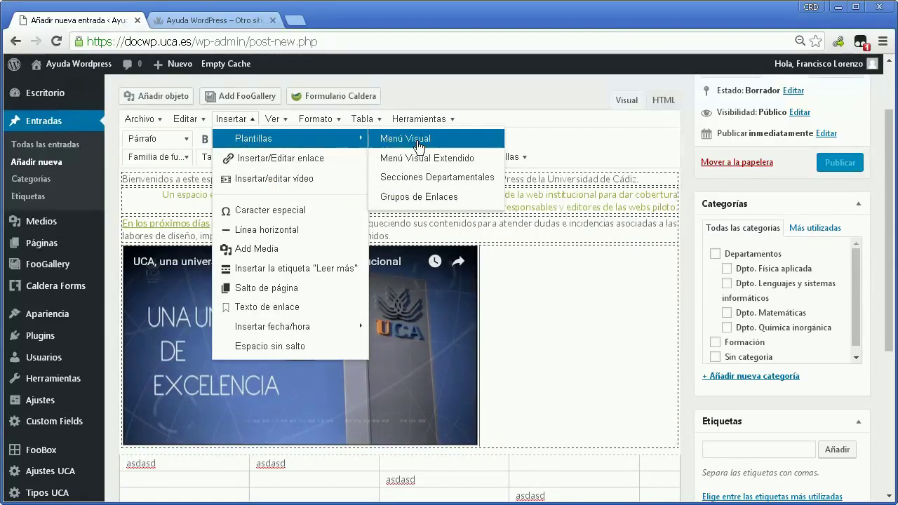
{"action": "left_click", "coordinate": [506, 295]}
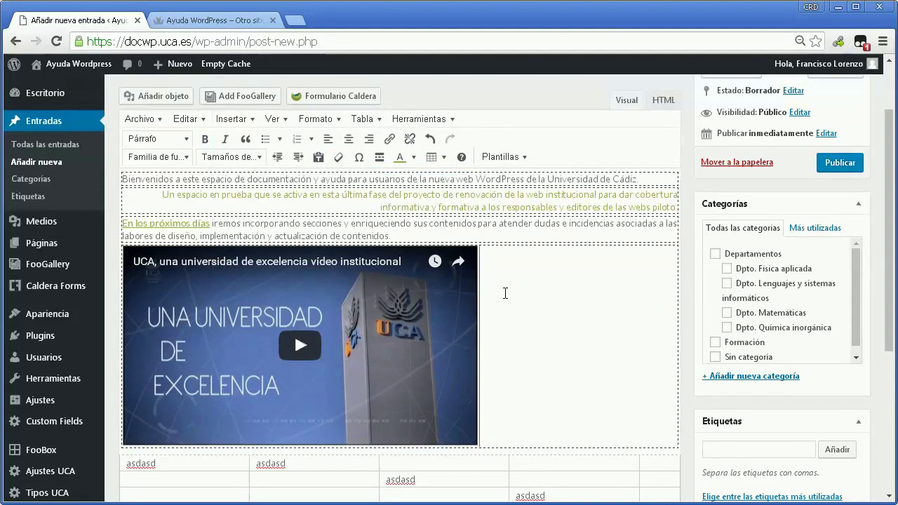
Delete the video and the table below the last paragraph
{"action": "scroll", "coordinate": [505, 293], "scroll_direction": "down", "scroll_amount": 1}
{"action": "scroll", "coordinate": [505, 293], "scroll_direction": "up", "scroll_amount": 2}
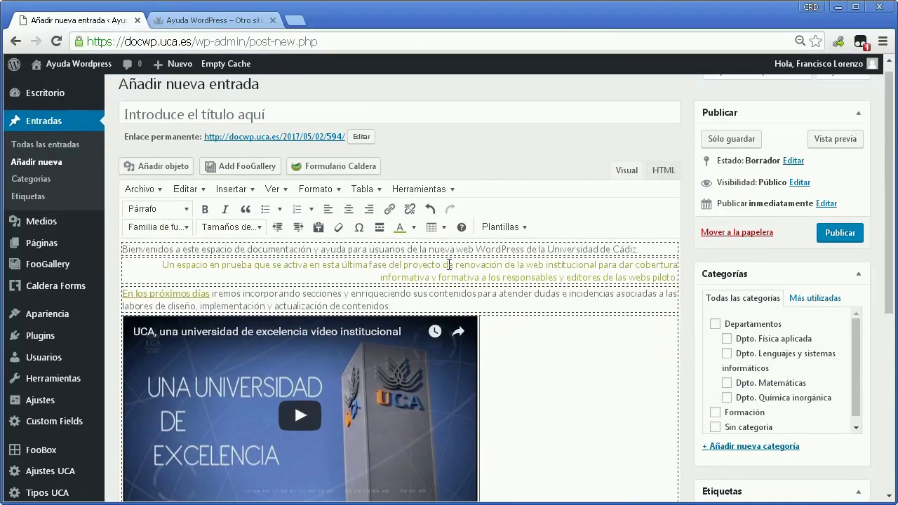
{"action": "key", "text": "Delete"}
{"action": "key", "text": "Delete"}
{"action": "key", "text": "Delete"}
{"action": "key", "text": "Delete"}
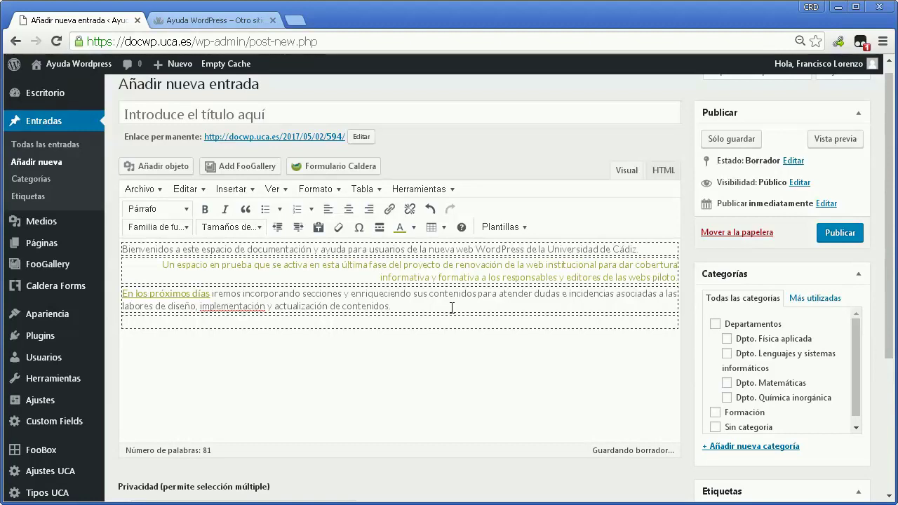
Insert the Menú Visual template with 6 items below the last paragraph
{"action": "left_click", "coordinate": [507, 227]}
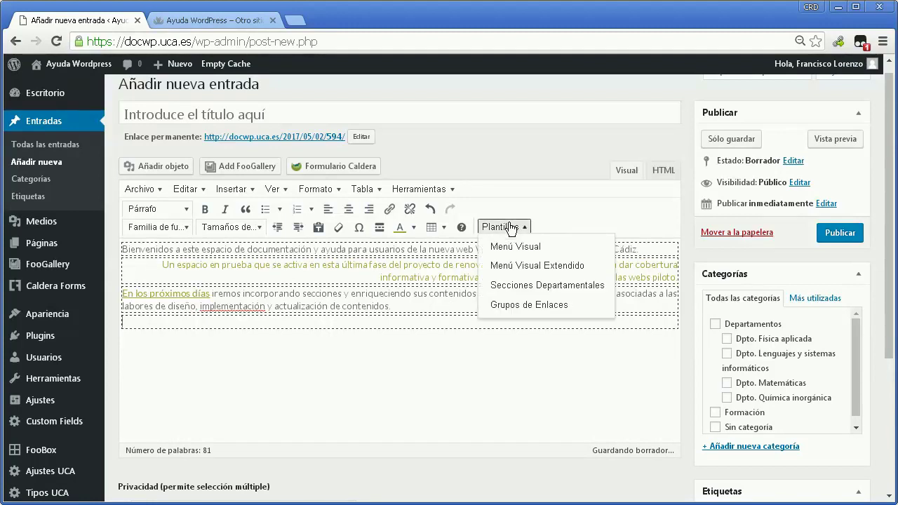
{"action": "left_click", "coordinate": [515, 248]}
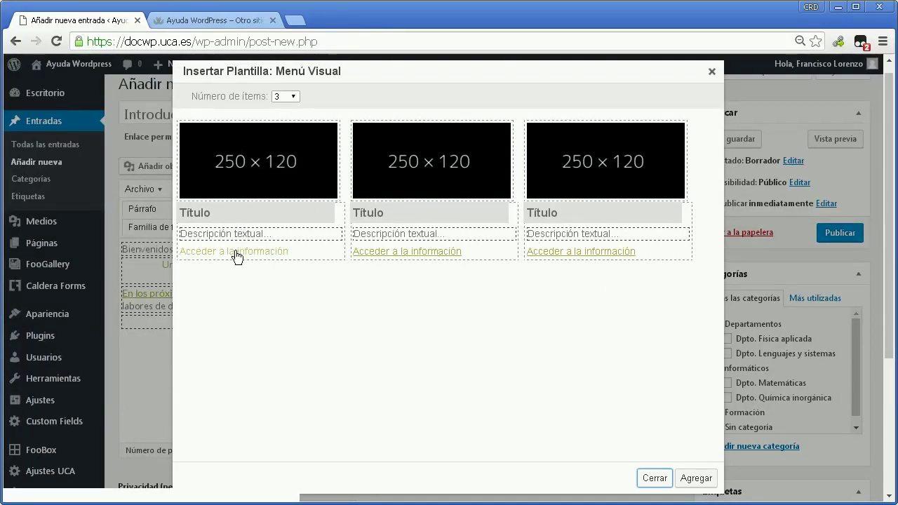
{"action": "left_click", "coordinate": [291, 98]}
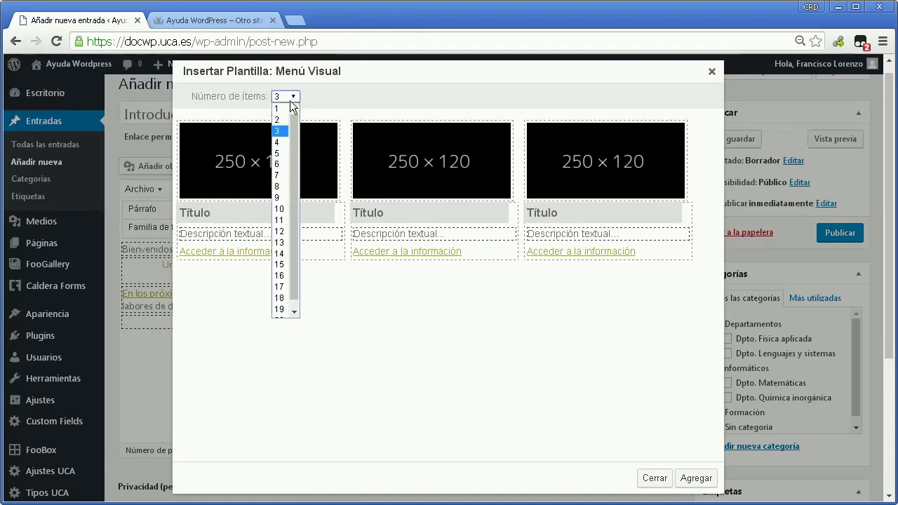
{"action": "left_click", "coordinate": [287, 164]}
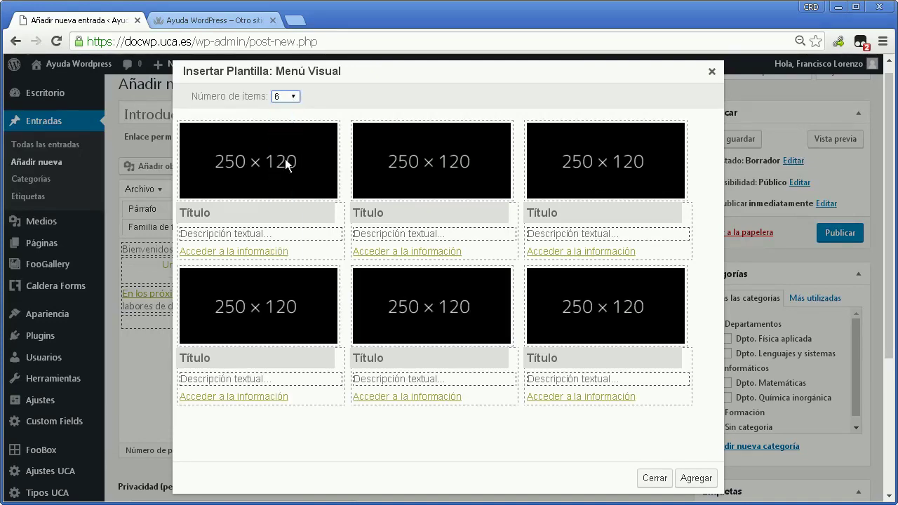
{"action": "left_click", "coordinate": [695, 480]}
{"action": "scroll", "coordinate": [653, 391], "scroll_direction": "down", "scroll_amount": 2}
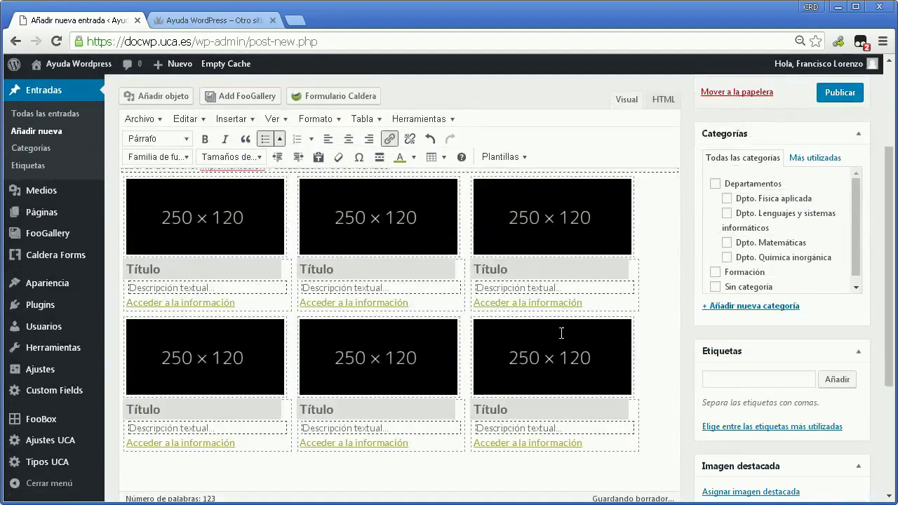
Remove the first menu item's placeholder image and place the cursor in its "Acceder a la información" link
{"action": "left_click", "coordinate": [219, 225]}
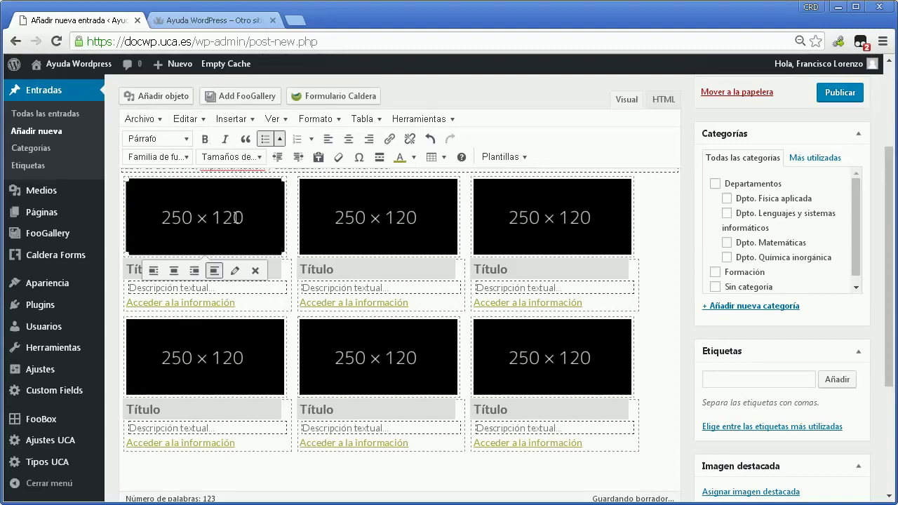
{"action": "left_click", "coordinate": [252, 277]}
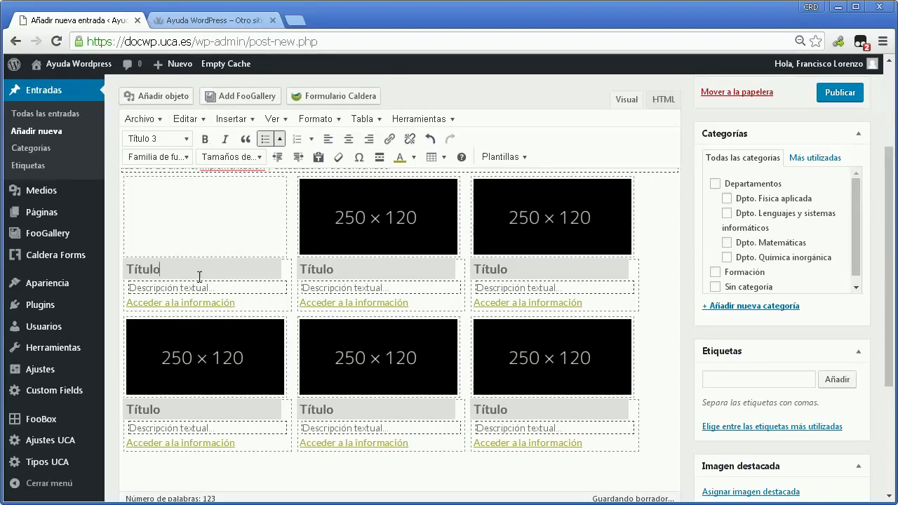
{"action": "left_click", "coordinate": [202, 303]}
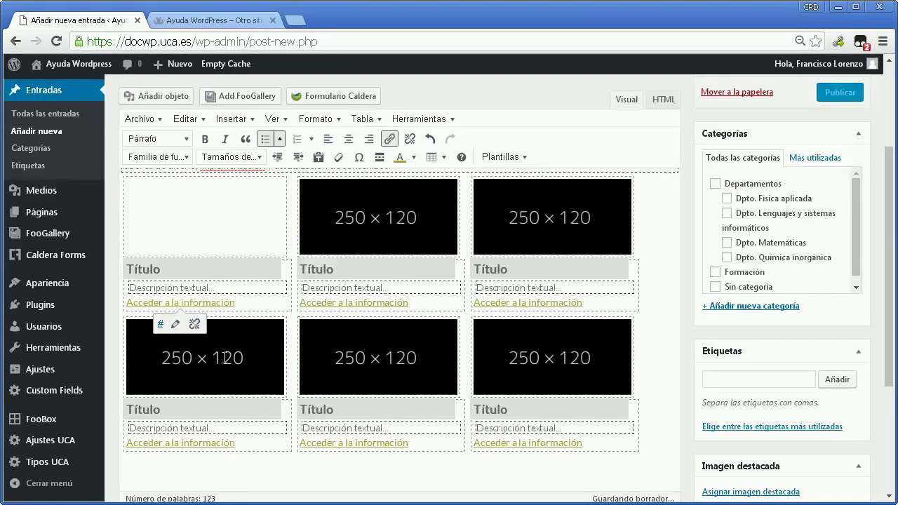
Delete the remaining content of the visual menu, and undo the changes back to before the template was inserted
{"action": "left_click_drag", "start_coordinate": [640, 442], "coordinate": [212, 229]}
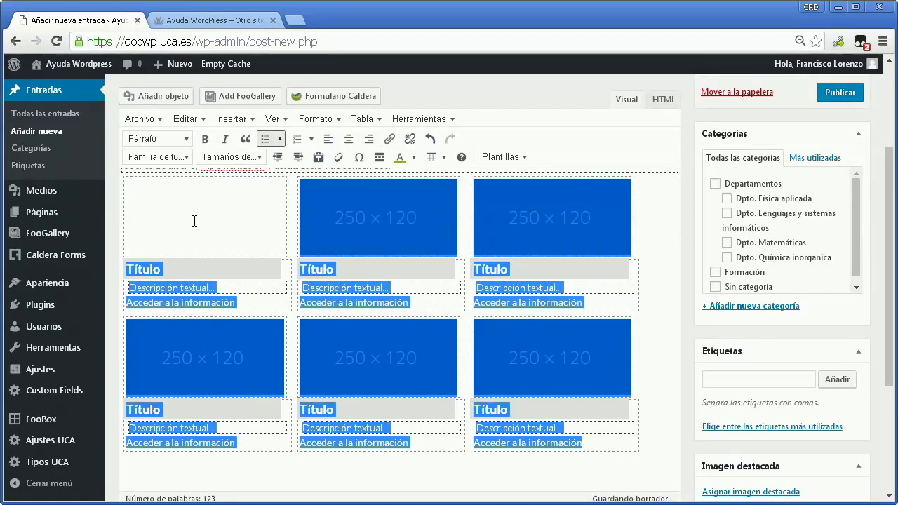
{"action": "key", "text": "Delete"}
{"action": "scroll", "coordinate": [324, 254], "scroll_direction": "up", "scroll_amount": 1}
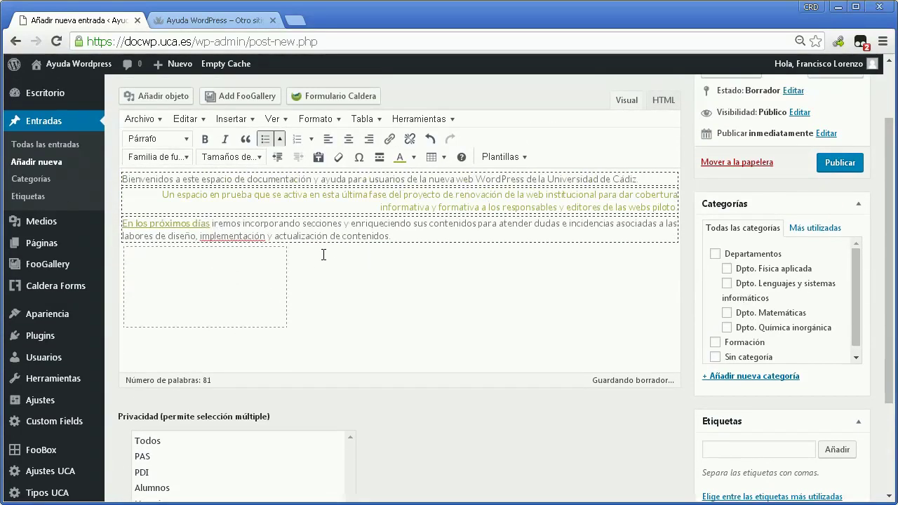
{"action": "left_click", "coordinate": [431, 138]}
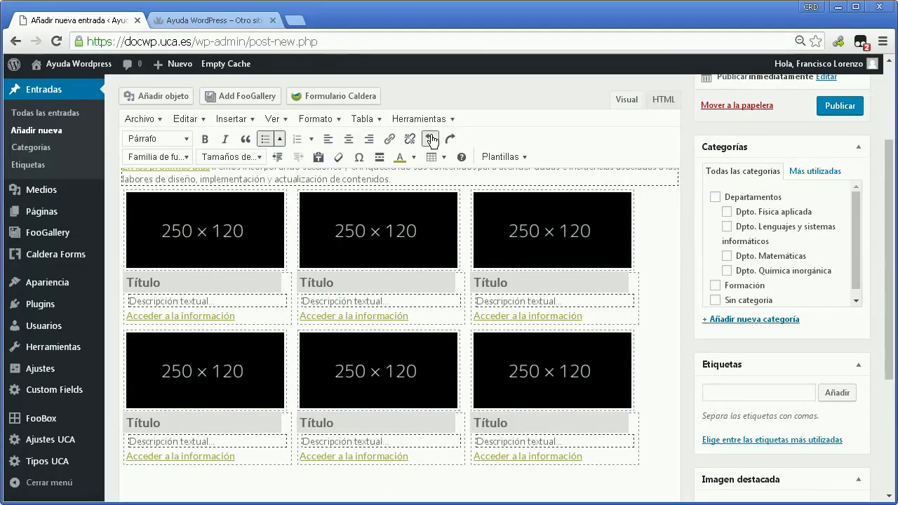
{"action": "left_click", "coordinate": [430, 139]}
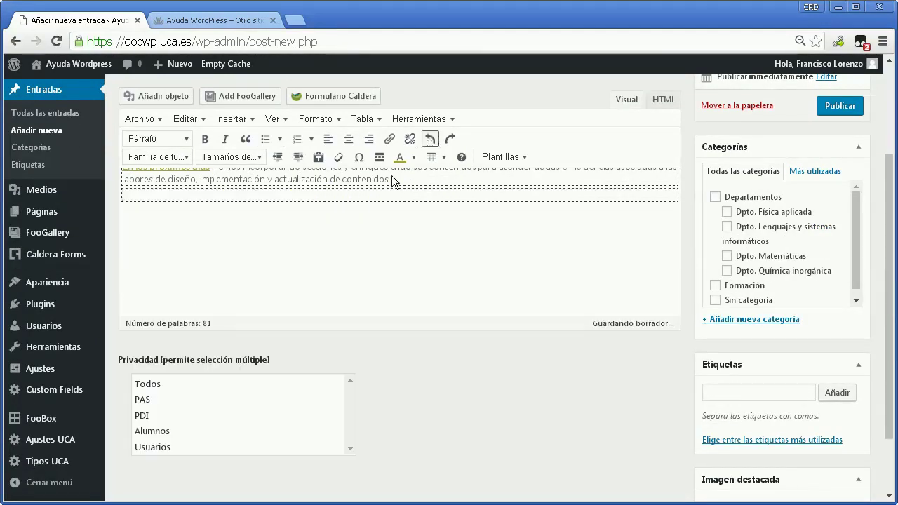
Preview the Menú Visual Extendido template with 2 items and close it without inserting
{"action": "left_click", "coordinate": [503, 156]}
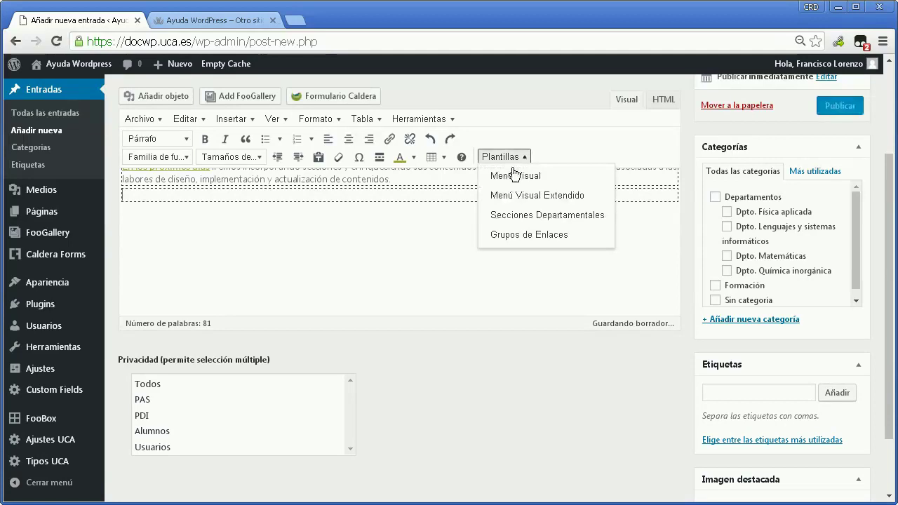
{"action": "left_click", "coordinate": [515, 204]}
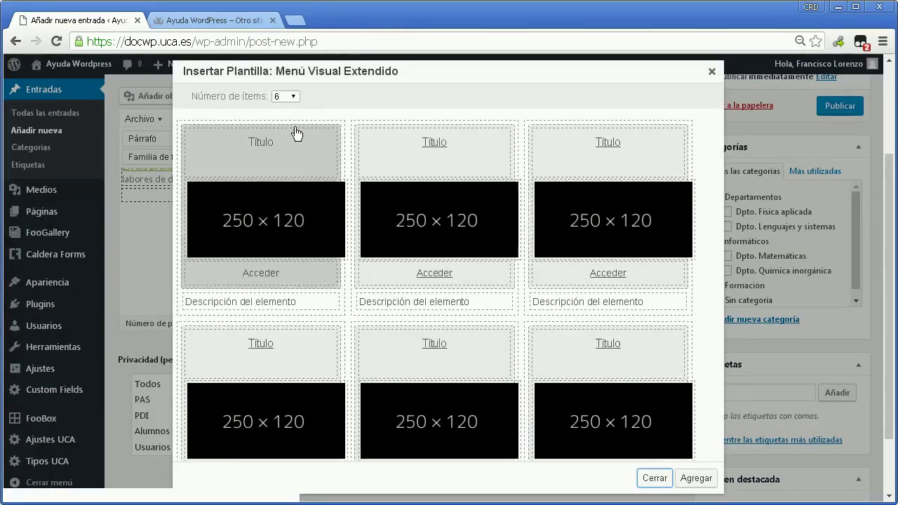
{"action": "left_click", "coordinate": [293, 97]}
{"action": "left_click", "coordinate": [292, 120]}
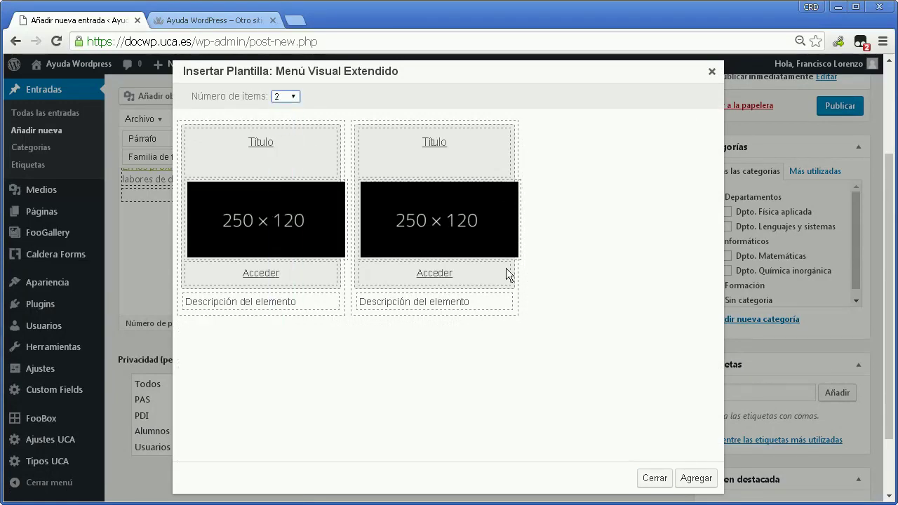
{"action": "left_click", "coordinate": [654, 478]}
Preview the Secciones Departamentales template with 3 and 12 items, and close it without inserting
{"action": "left_click", "coordinate": [515, 156]}
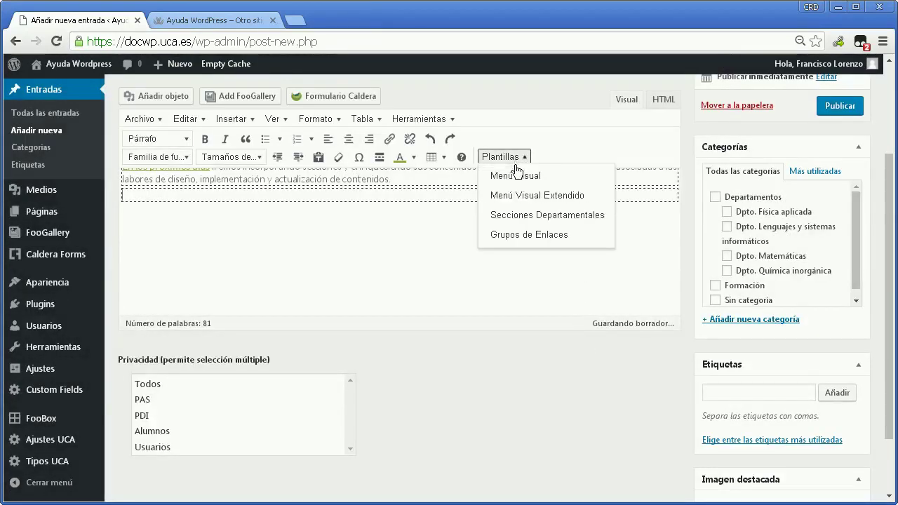
{"action": "left_click", "coordinate": [518, 217]}
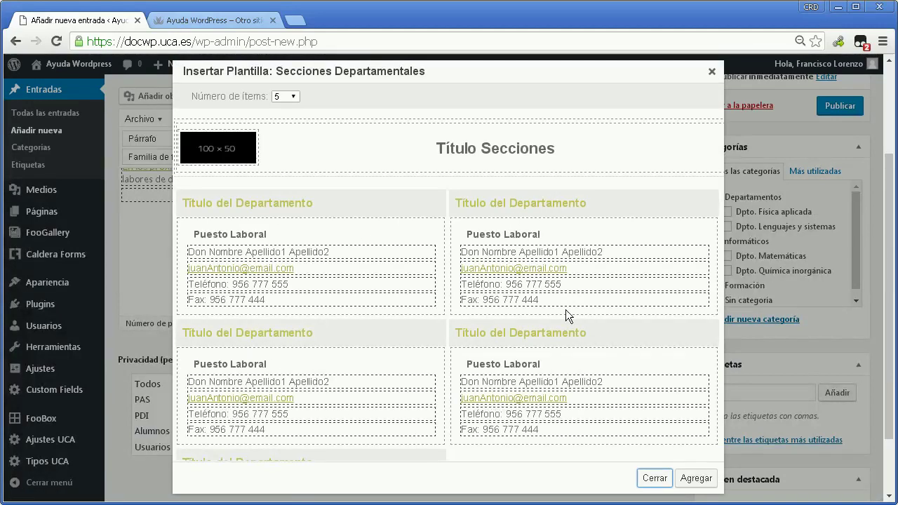
{"action": "left_click", "coordinate": [292, 97]}
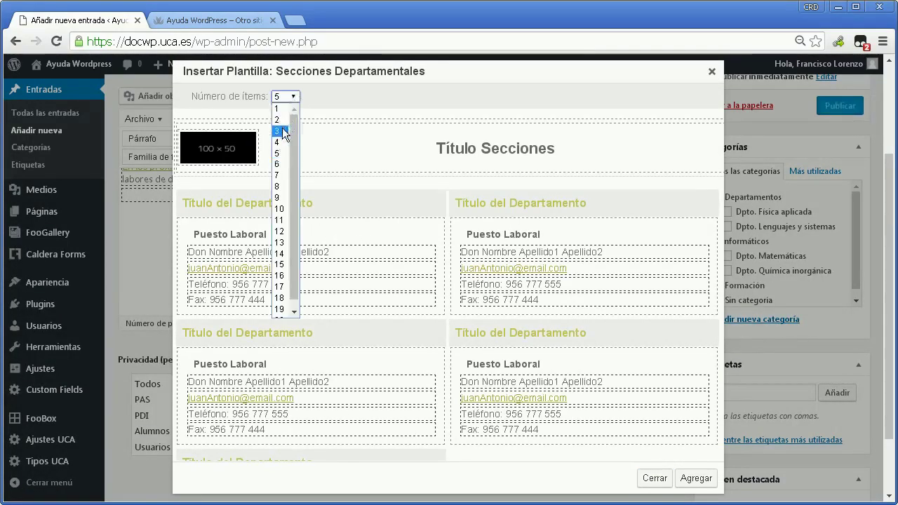
{"action": "left_click", "coordinate": [280, 131]}
{"action": "left_click", "coordinate": [292, 96]}
{"action": "left_click", "coordinate": [279, 232]}
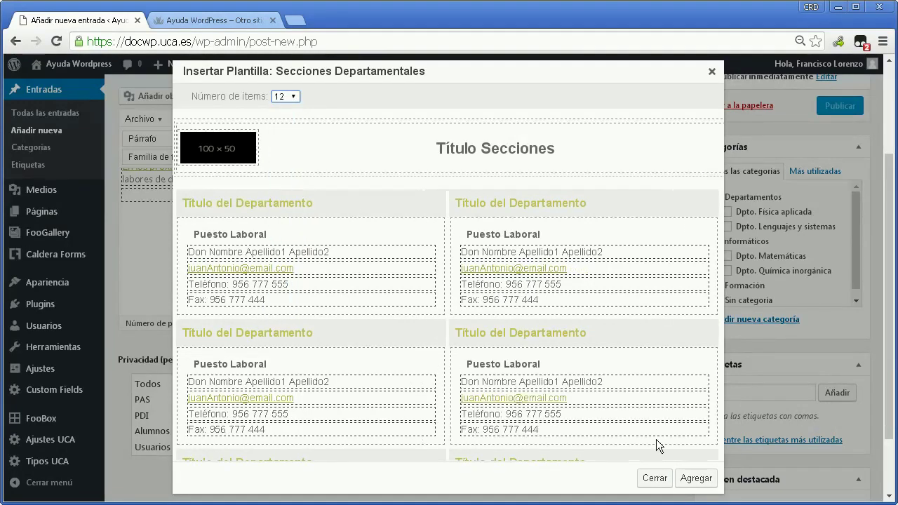
{"action": "left_click", "coordinate": [653, 479]}
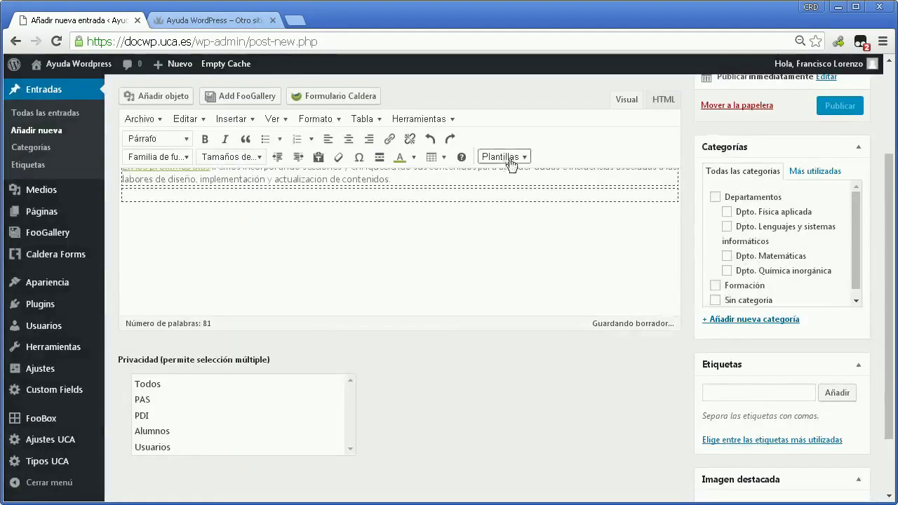
Preview the Grupos de Enlaces template with 12 items and close it without inserting
{"action": "left_click", "coordinate": [510, 158]}
{"action": "left_click", "coordinate": [514, 235]}
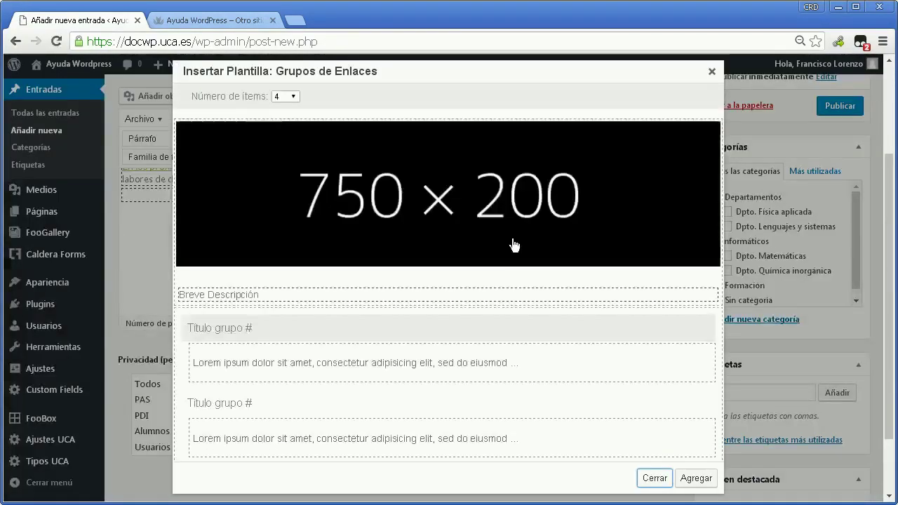
{"action": "left_click", "coordinate": [287, 97]}
{"action": "left_click", "coordinate": [281, 231]}
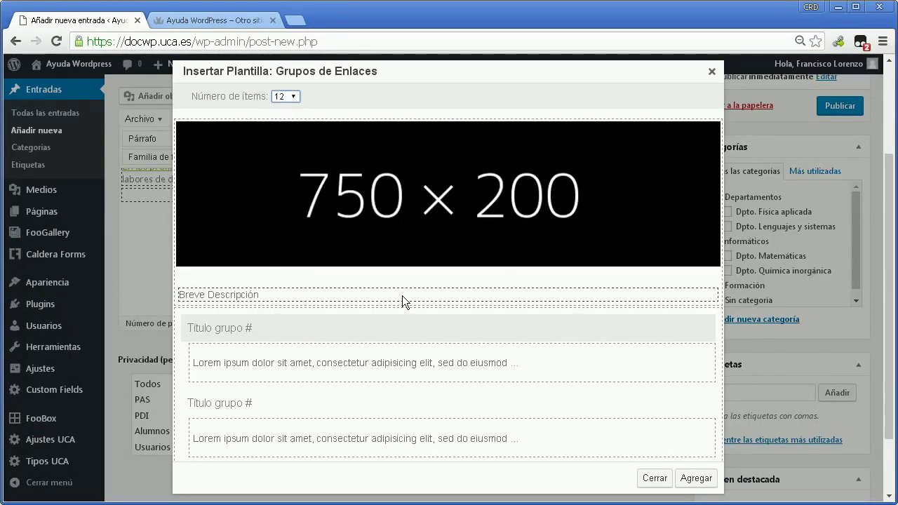
{"action": "scroll", "coordinate": [402, 295], "scroll_direction": "down", "scroll_amount": 2}
{"action": "scroll", "coordinate": [402, 295], "scroll_direction": "up", "scroll_amount": 1}
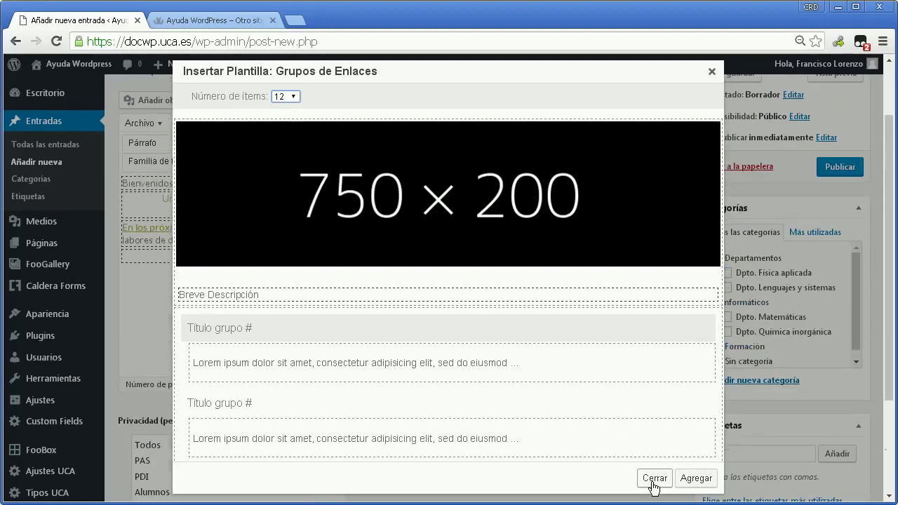
{"action": "left_click", "coordinate": [654, 480]}
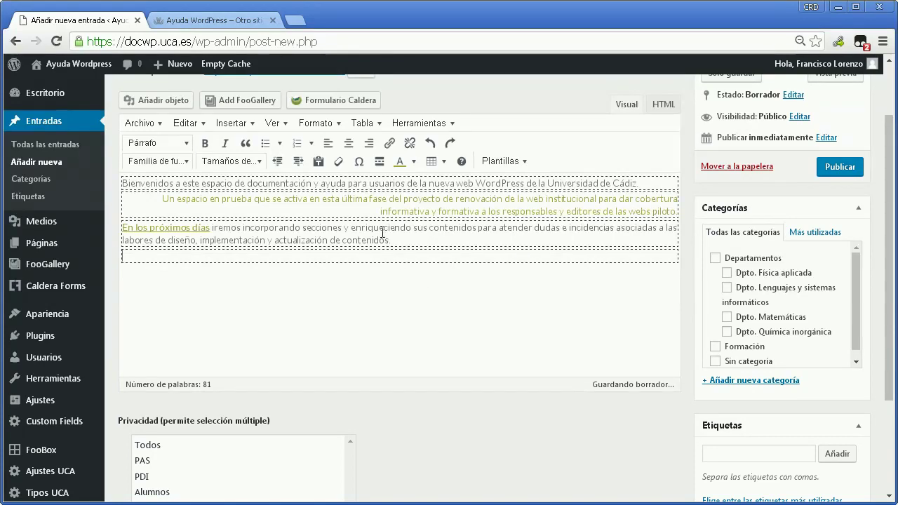
{"action": "left_click", "coordinate": [328, 124]}
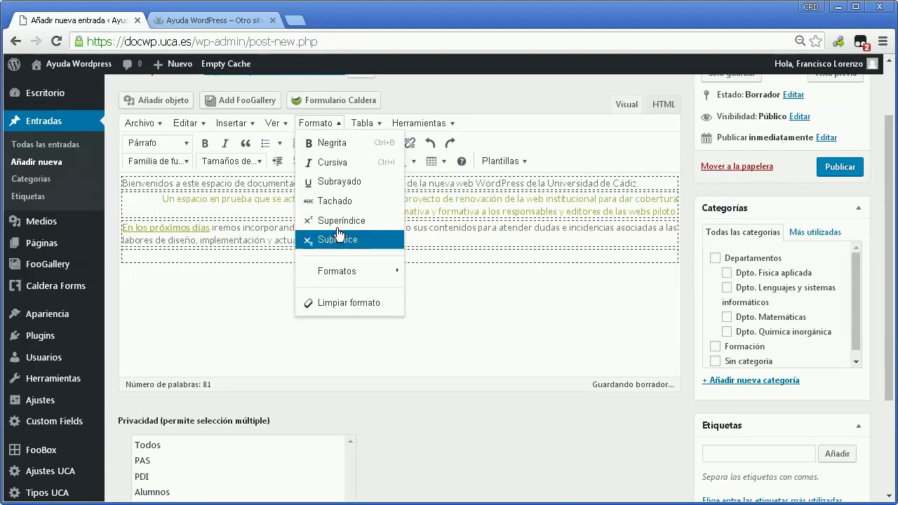
{"action": "left_click", "coordinate": [459, 323]}
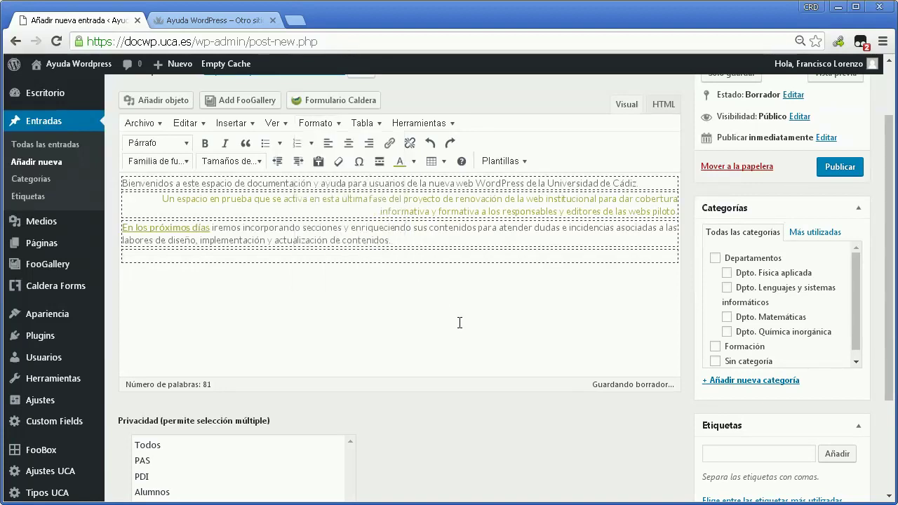
{"action": "left_click", "coordinate": [239, 123]}
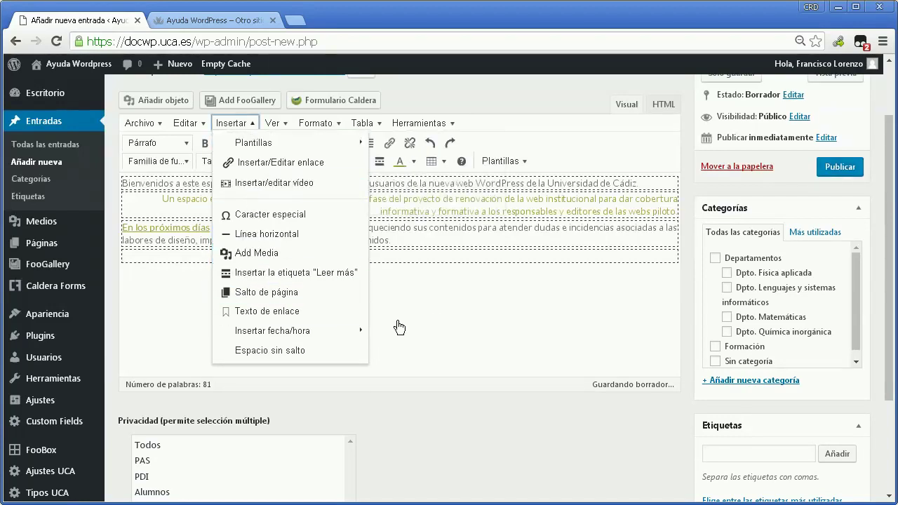
{"action": "left_click", "coordinate": [436, 321]}
Examine the post's markup in both the source code dialog and the HTML editor, returning to the Visual editor without changes
{"action": "left_click", "coordinate": [443, 125]}
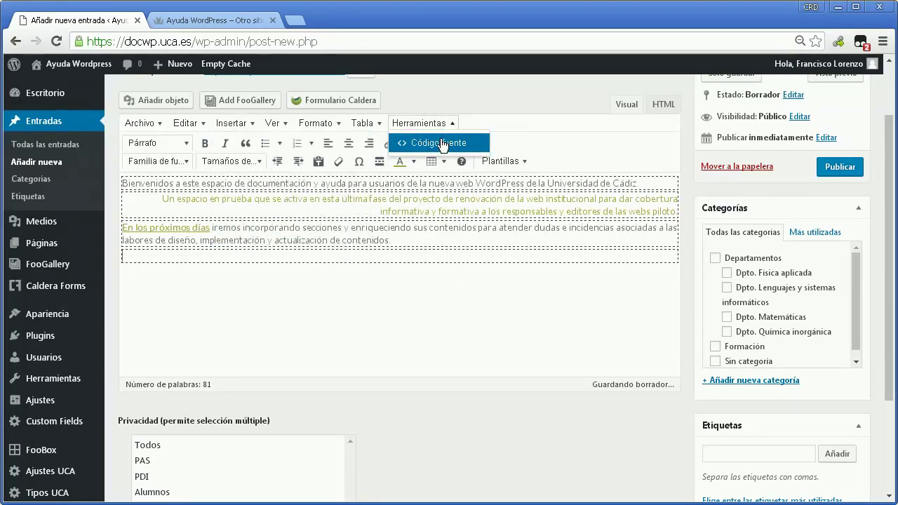
{"action": "left_click", "coordinate": [440, 143]}
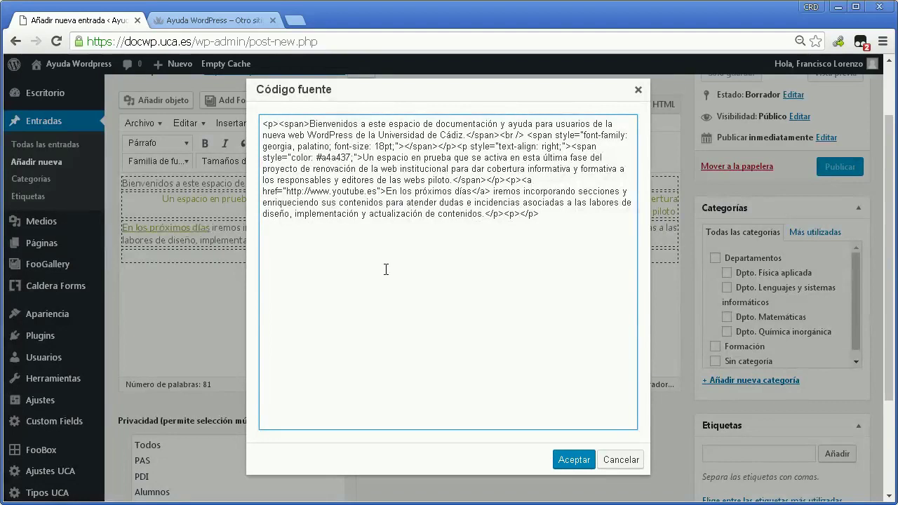
{"action": "left_click", "coordinate": [618, 459]}
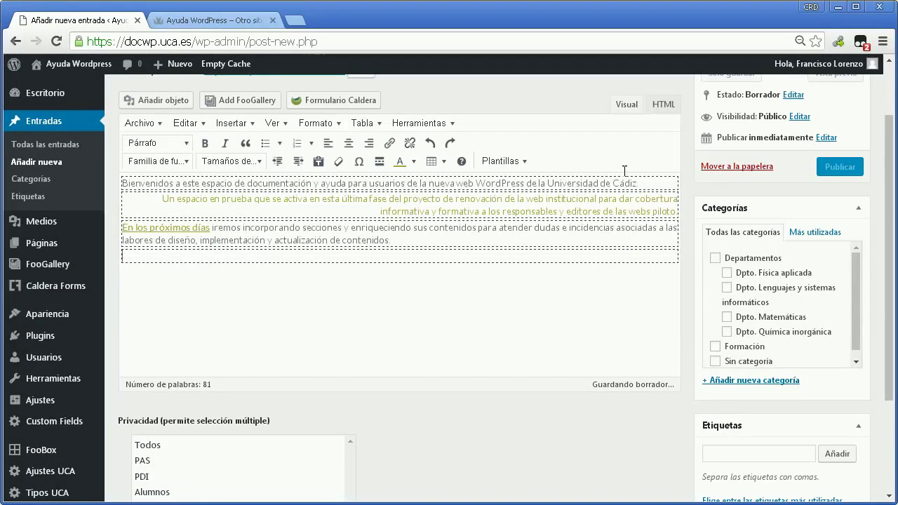
{"action": "left_click", "coordinate": [663, 105]}
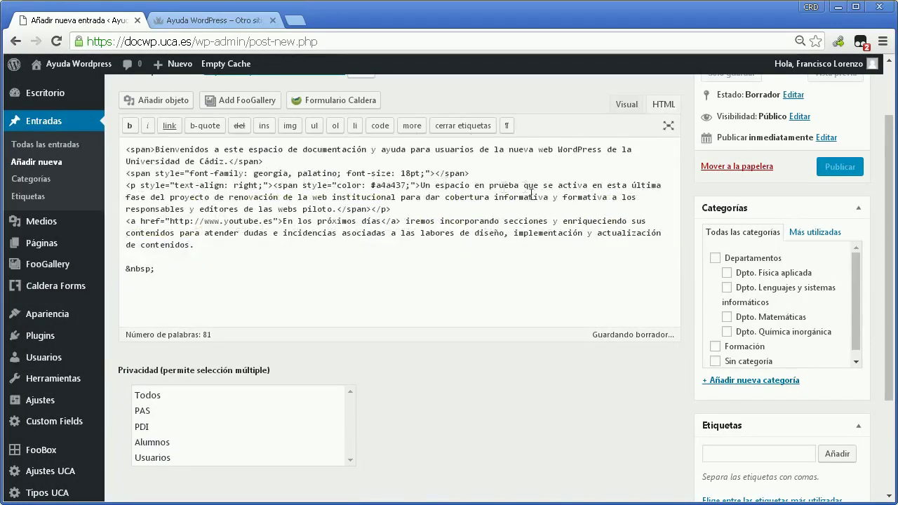
{"action": "left_click", "coordinate": [626, 104]}
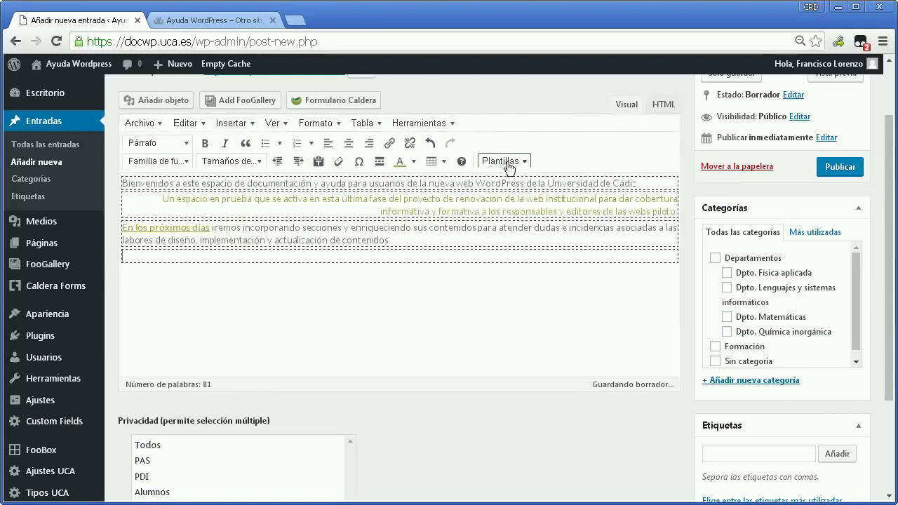
{"action": "left_click", "coordinate": [452, 125]}
{"action": "left_click", "coordinate": [452, 149]}
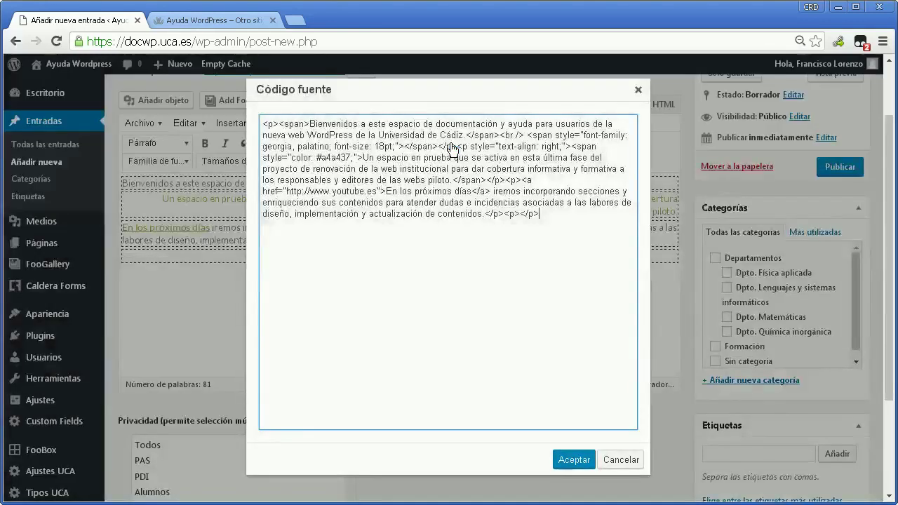
{"action": "left_click", "coordinate": [618, 460]}
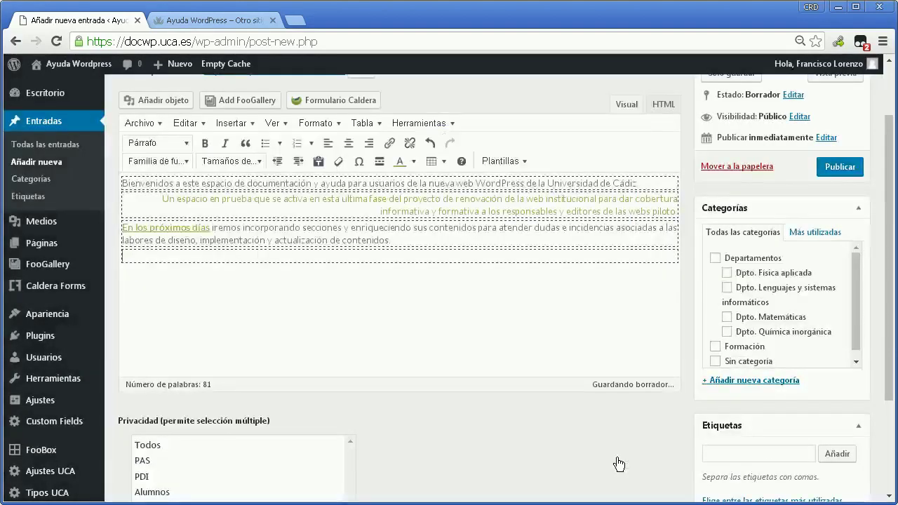
In the HTML editor, add the text "hola" on a new line at the end of the post
{"action": "scroll", "coordinate": [435, 273], "scroll_direction": "up", "scroll_amount": 1}
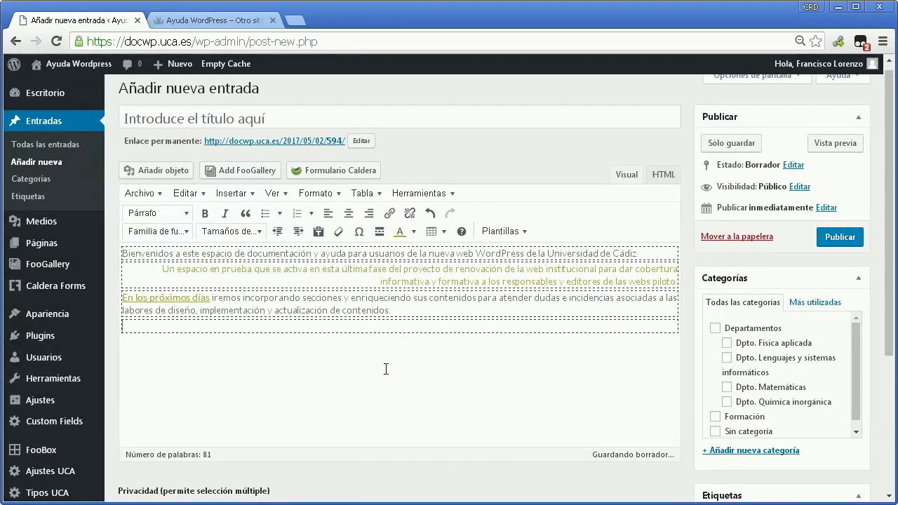
{"action": "left_click", "coordinate": [663, 174]}
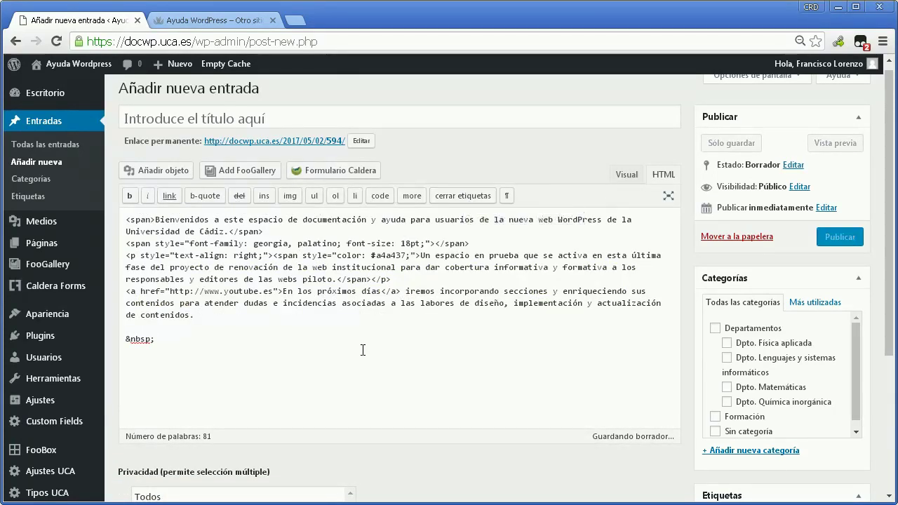
{"action": "key", "text": "Return"}
{"action": "type", "text": "hola"}
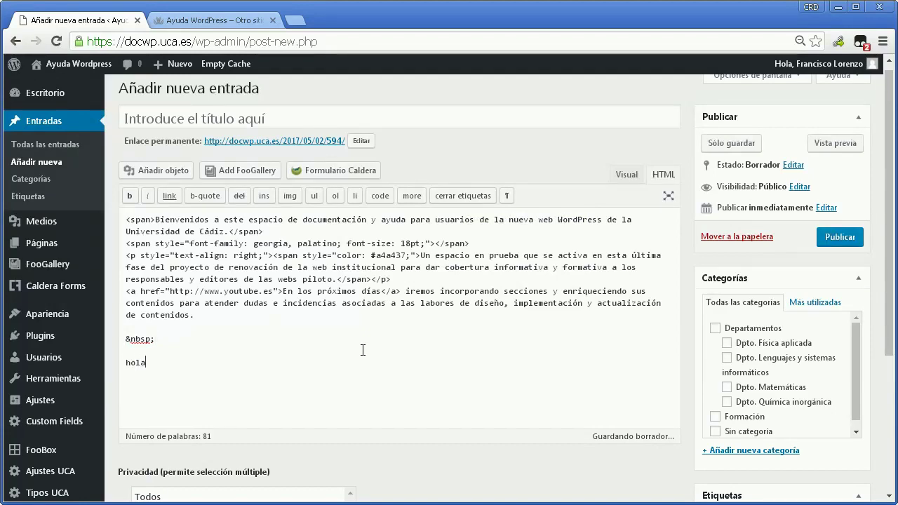
Wrap the word "hola" in bold and italic tags in the HTML code
{"action": "left_click_drag", "start_coordinate": [153, 367], "coordinate": [127, 366]}
{"action": "left_click_drag", "start_coordinate": [150, 362], "coordinate": [125, 362]}
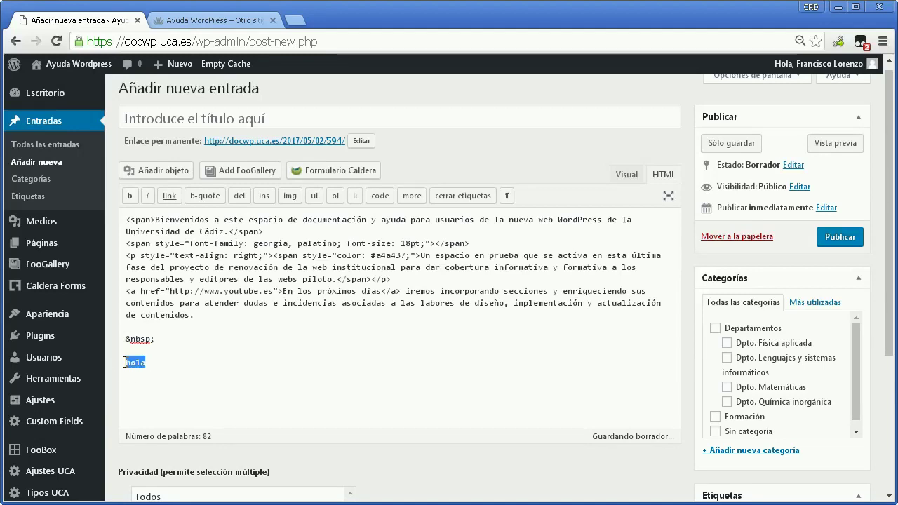
{"action": "left_click", "coordinate": [130, 197]}
{"action": "left_click_drag", "start_coordinate": [229, 362], "coordinate": [164, 362]}
{"action": "double_click", "coordinate": [174, 362]}
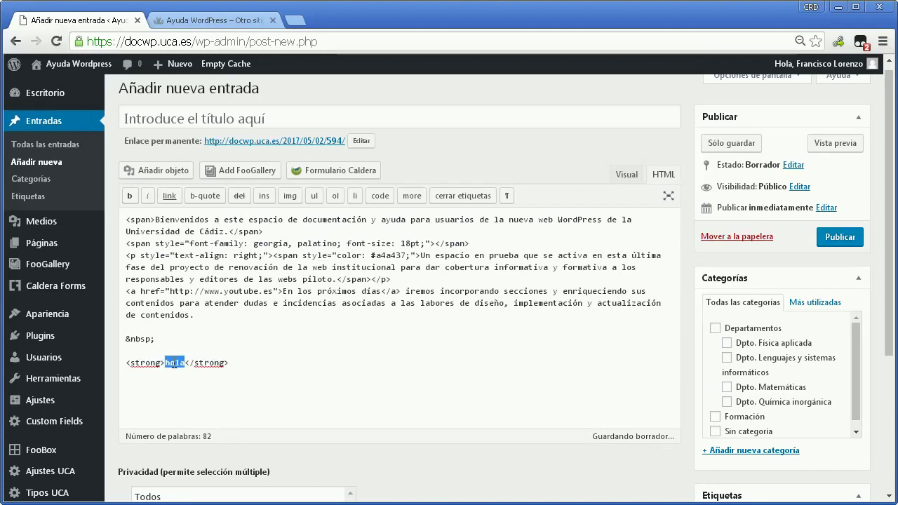
{"action": "left_click", "coordinate": [148, 201]}
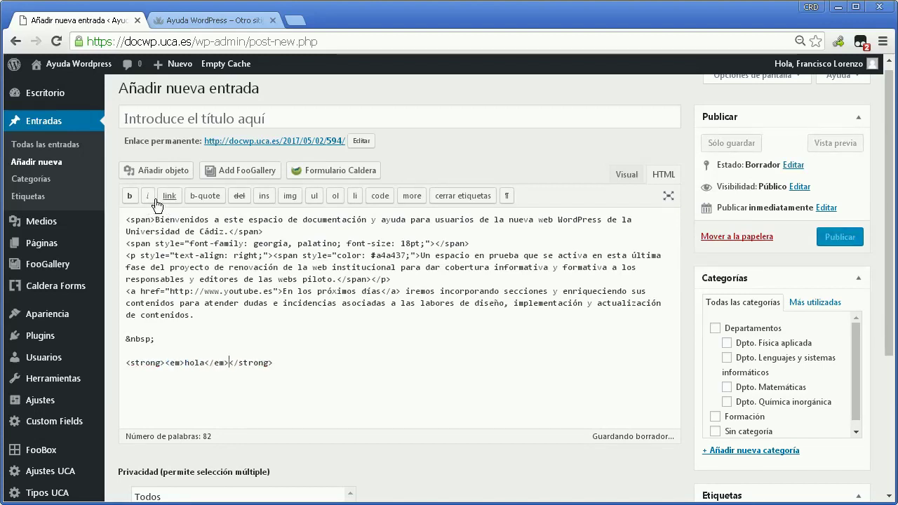
{"action": "double_click", "coordinate": [192, 365]}
{"action": "left_click", "coordinate": [170, 197]}
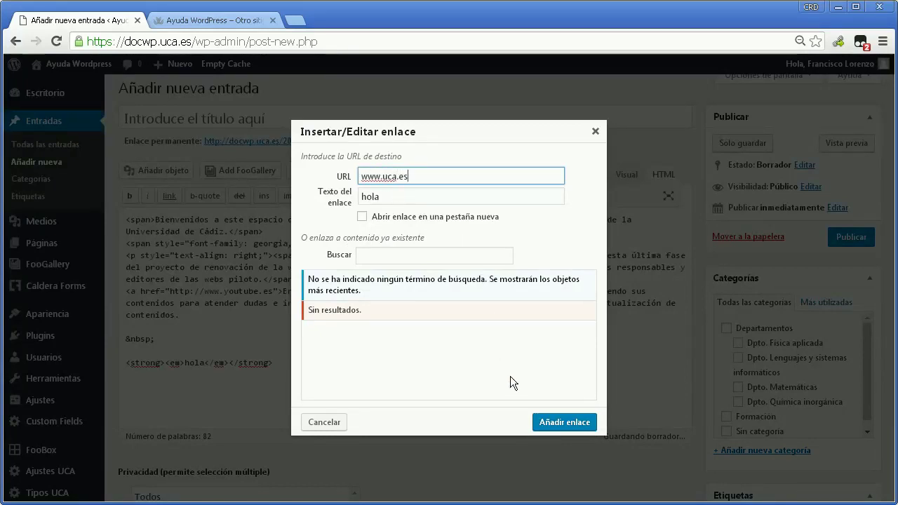
{"action": "left_click", "coordinate": [548, 423]}
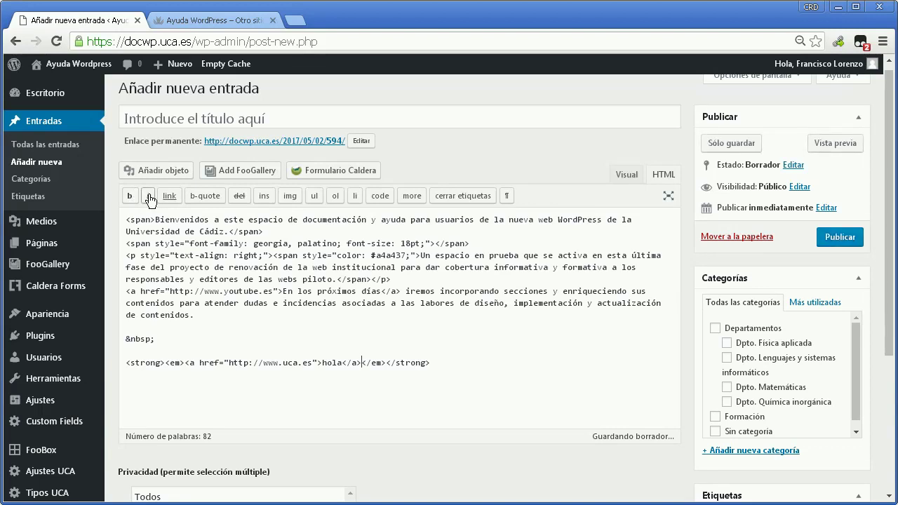
Compare the formatted "hola" link in the Visual and HTML editors, ending in the Visual editor
{"action": "left_click", "coordinate": [627, 175]}
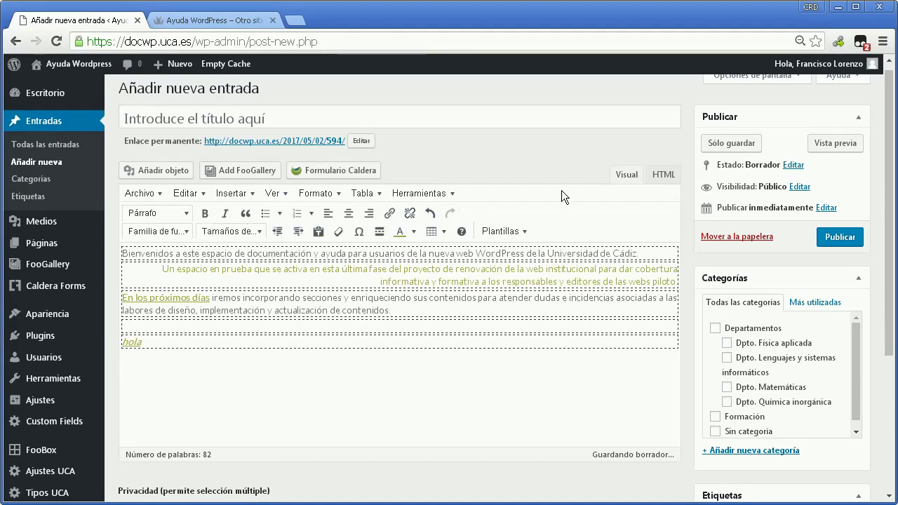
{"action": "left_click", "coordinate": [655, 174]}
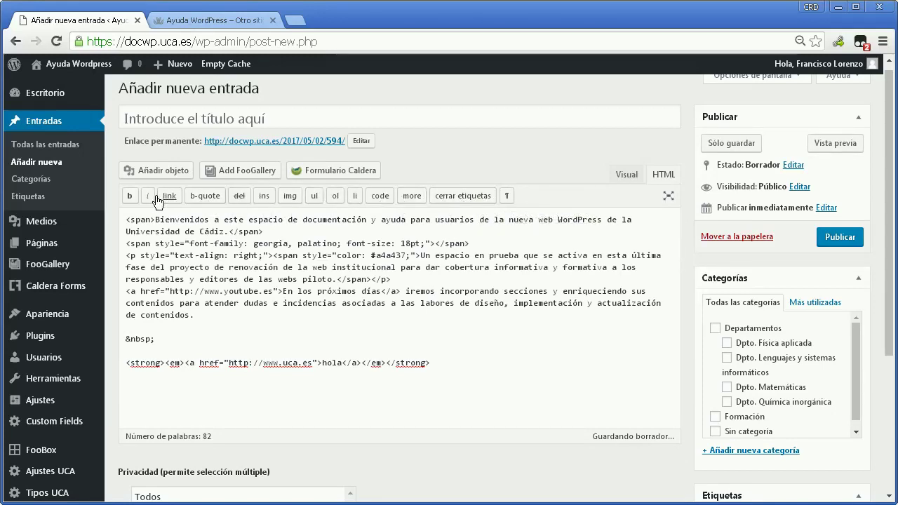
{"action": "left_click", "coordinate": [626, 175]}
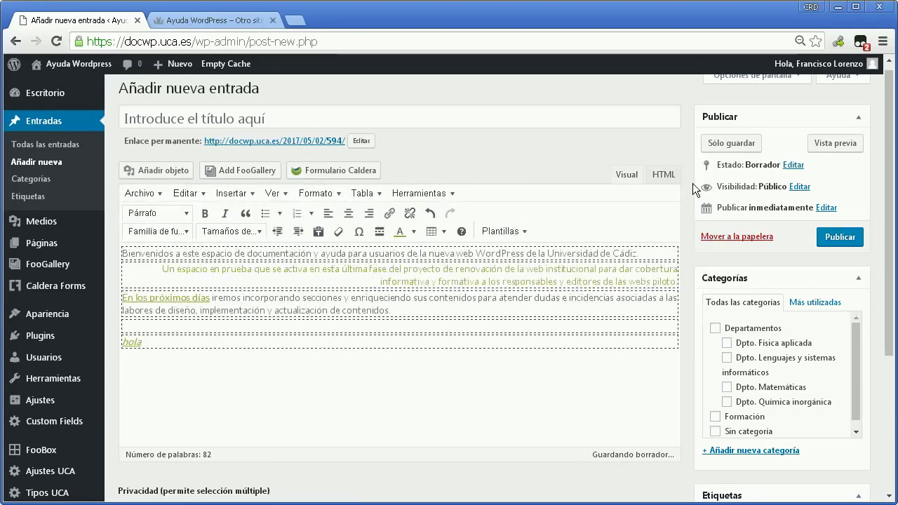
{"action": "left_click", "coordinate": [664, 175]}
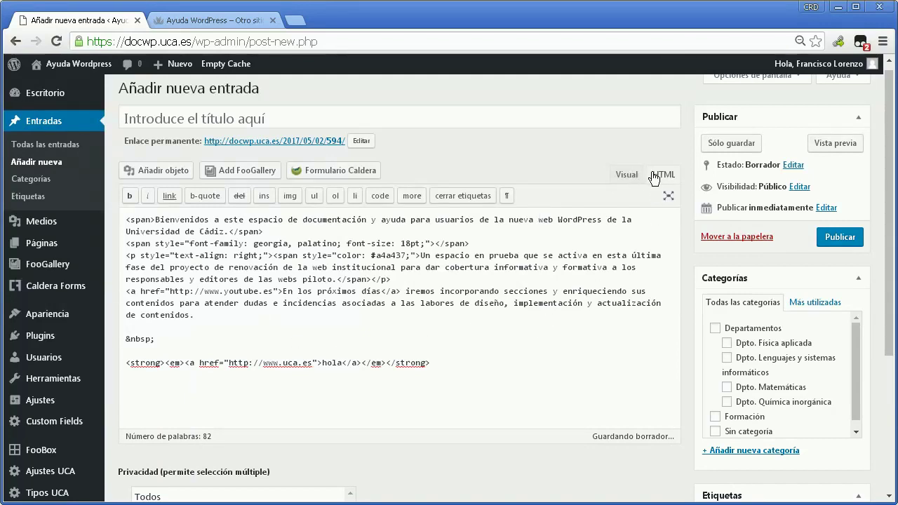
{"action": "left_click", "coordinate": [627, 175]}
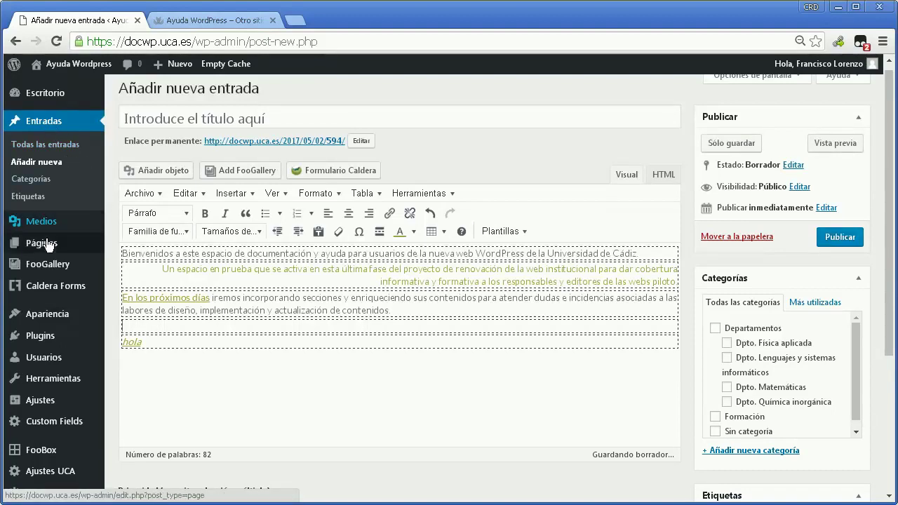
{"action": "scroll", "coordinate": [42, 467], "scroll_direction": "down", "scroll_amount": 1}
{"action": "mouse_move", "coordinate": [31, 461]}
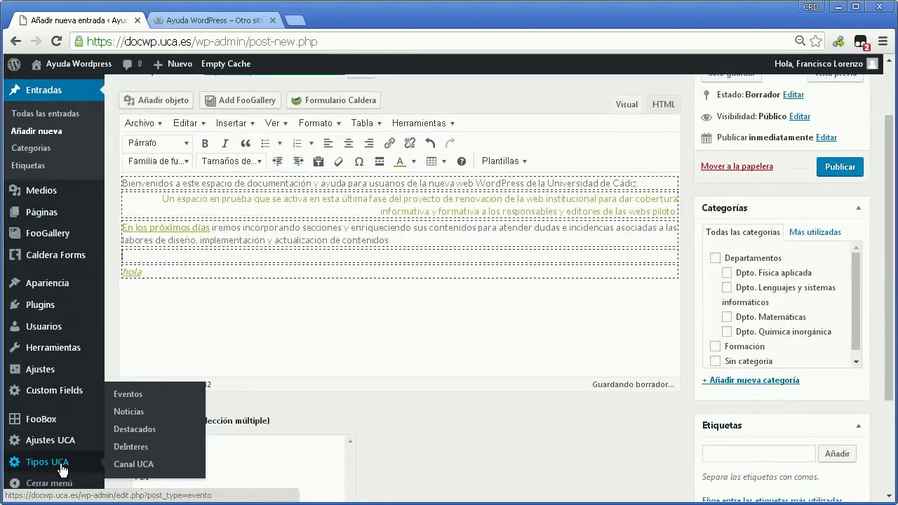
{"action": "left_click", "coordinate": [339, 318]}
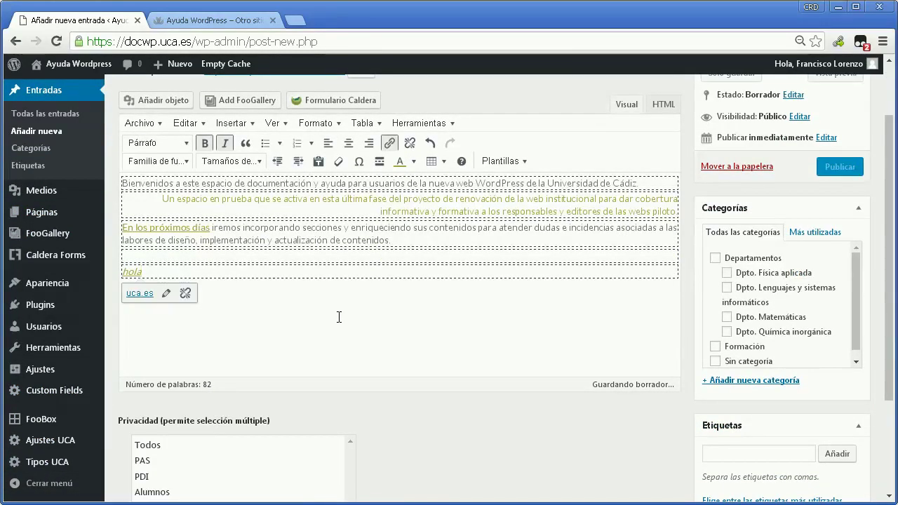
{"action": "scroll", "coordinate": [362, 323], "scroll_direction": "up", "scroll_amount": 1}
{"action": "left_click", "coordinate": [600, 327]}
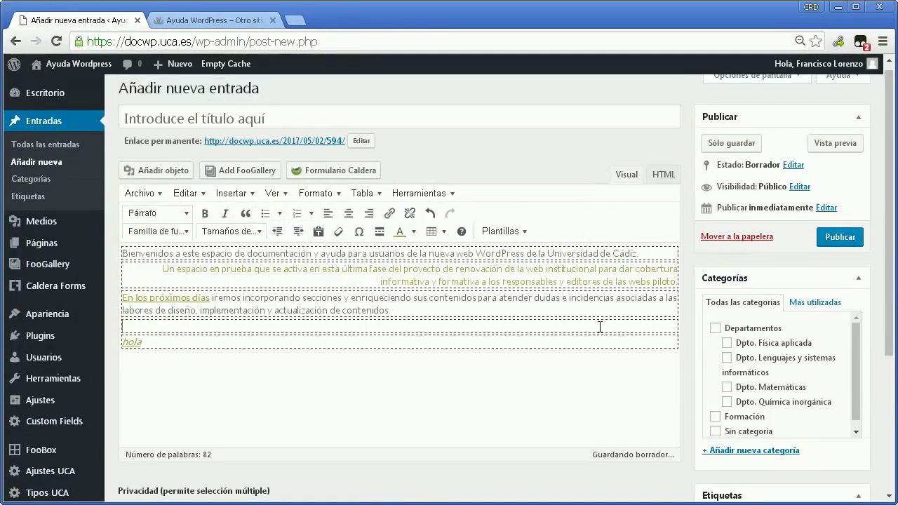
Save the post as a draft and view the preview behind its permalink in a new browser tab
{"action": "left_click", "coordinate": [746, 150]}
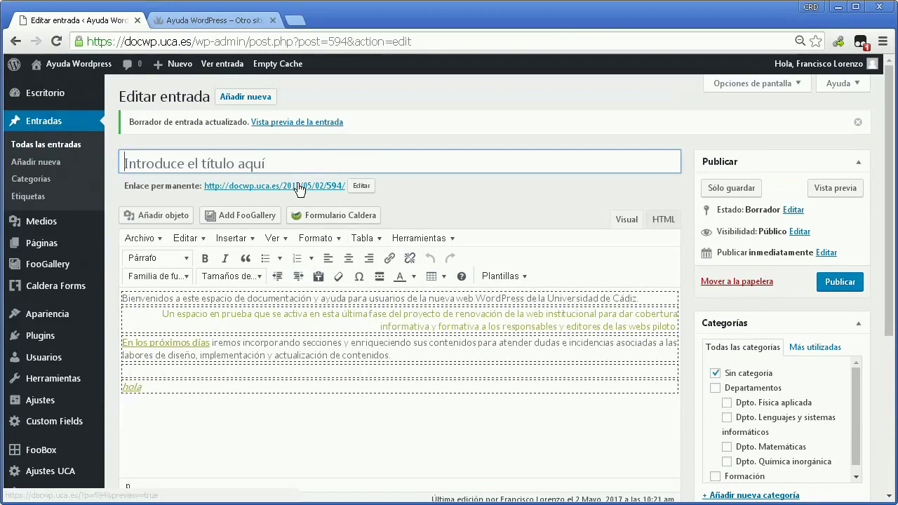
{"action": "right_click", "coordinate": [299, 188]}
{"action": "left_click", "coordinate": [319, 194]}
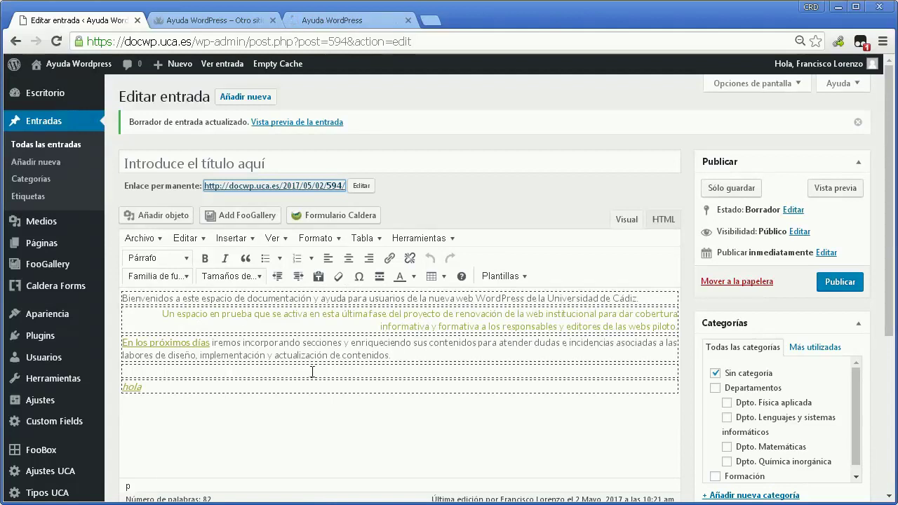
{"action": "left_click", "coordinate": [339, 23]}
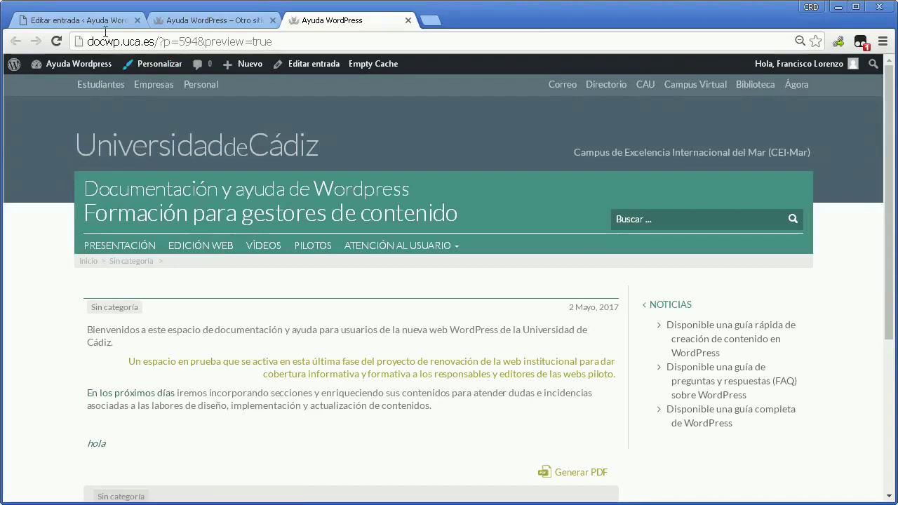
Compare the post's text formatting in the Visual editor with its preview page, ending in the editor
{"action": "left_click", "coordinate": [70, 21]}
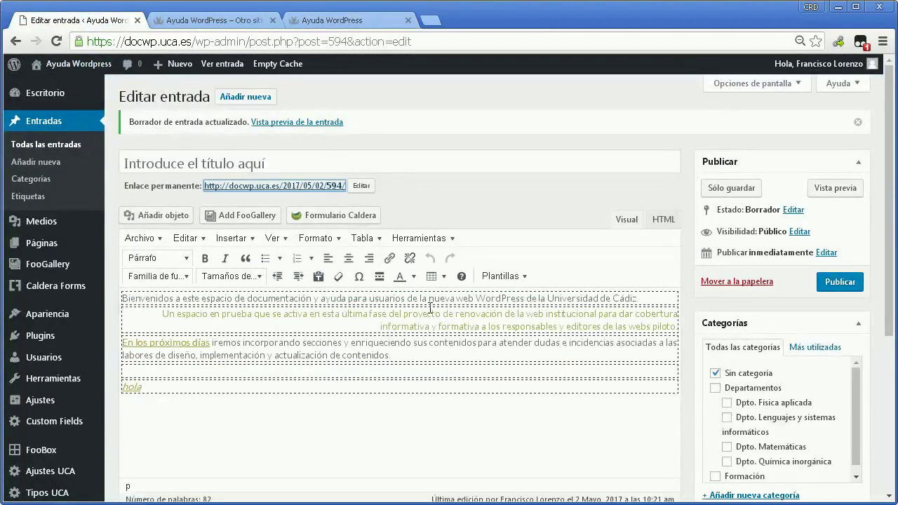
{"action": "left_click", "coordinate": [326, 24]}
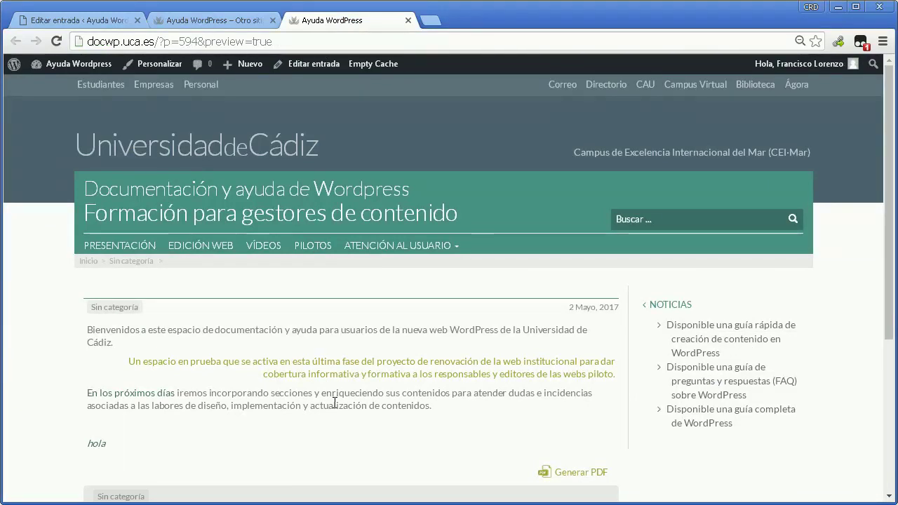
{"action": "left_click", "coordinate": [101, 21]}
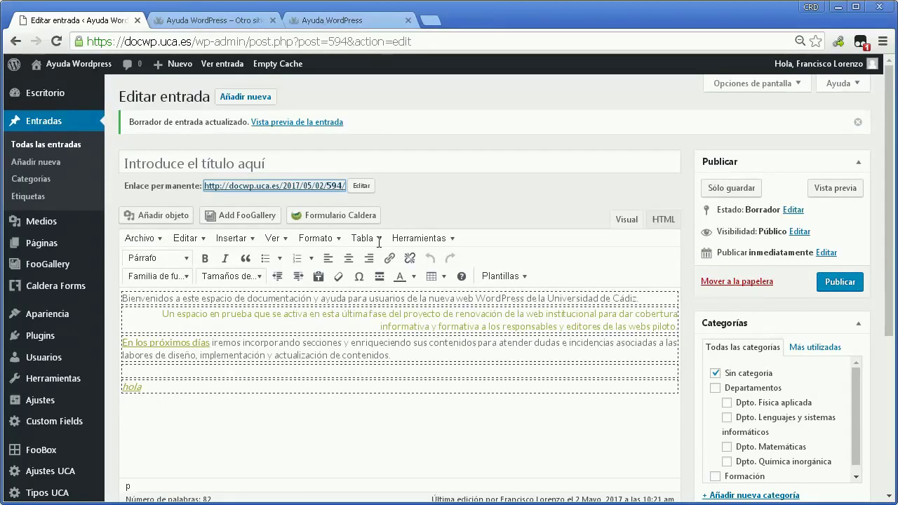
{"action": "left_click", "coordinate": [329, 19]}
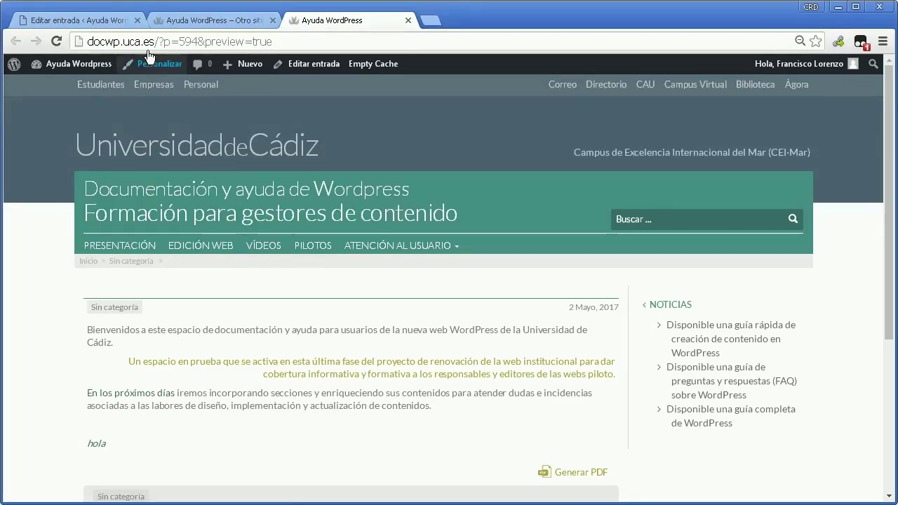
{"action": "left_click", "coordinate": [100, 21]}
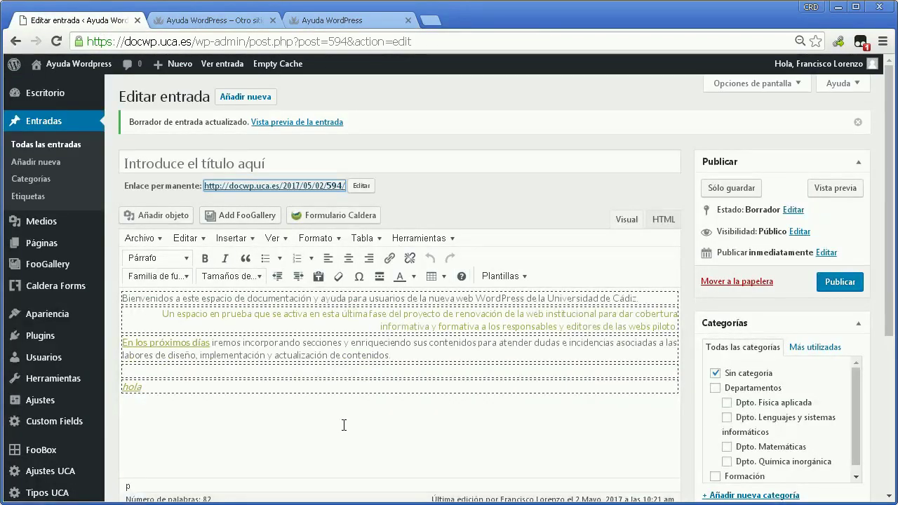